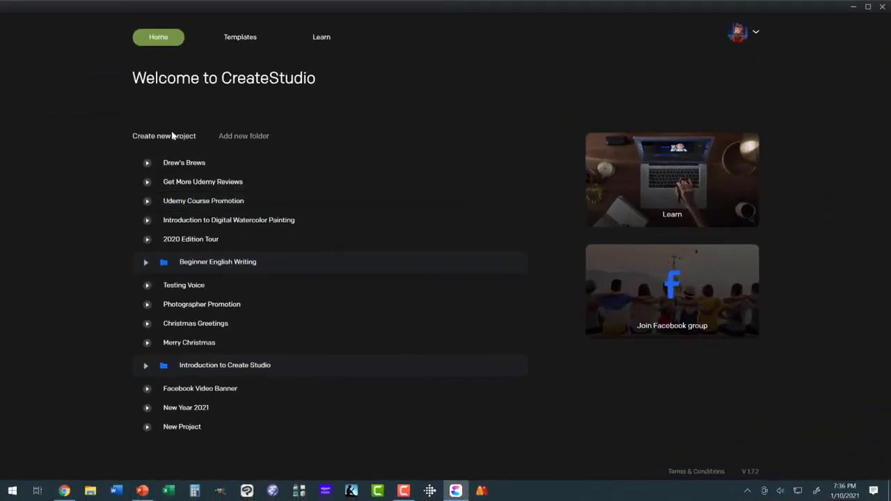
# Create a 1080p HD project named 'Lip Sync' with a white #FFFFFF background
pyautogui.click(173, 136)
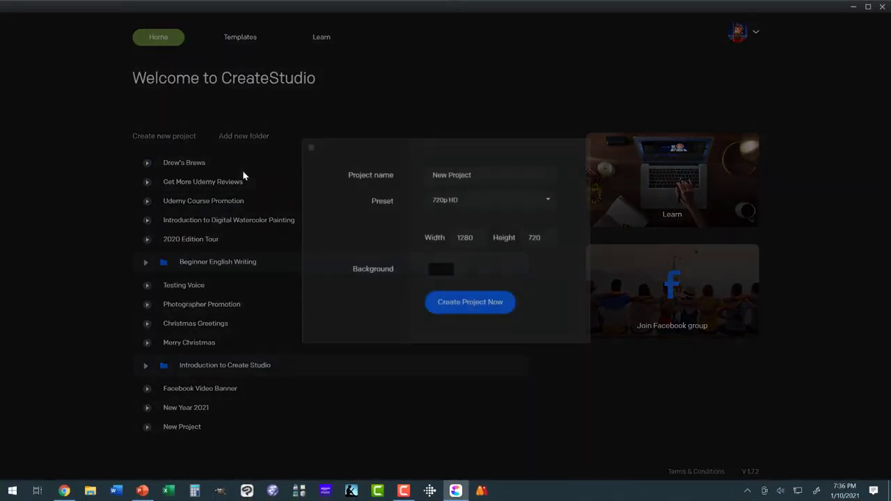
pyautogui.moveTo(481, 175); pyautogui.dragTo(421, 178)
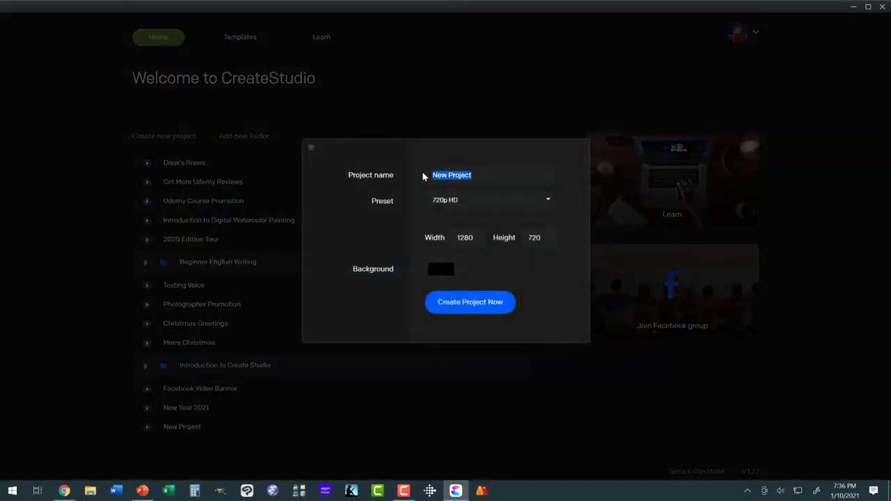
pyautogui.write('Lip Sync')
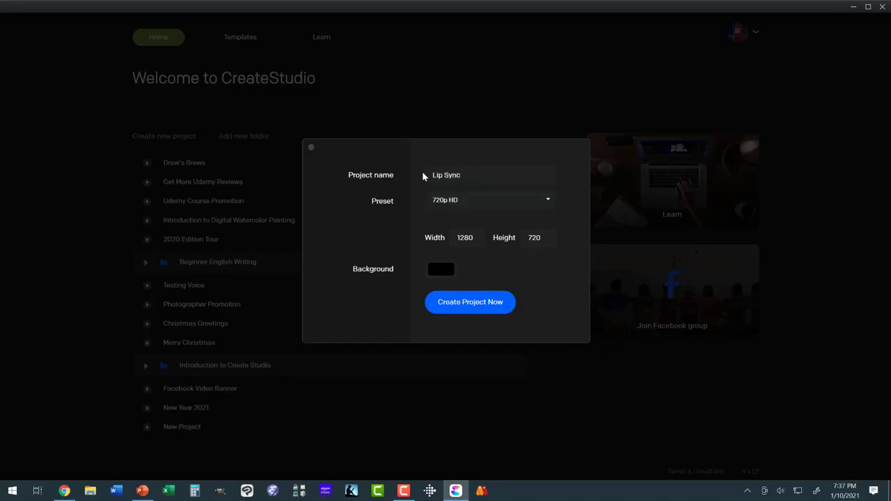
pyautogui.click(478, 199)
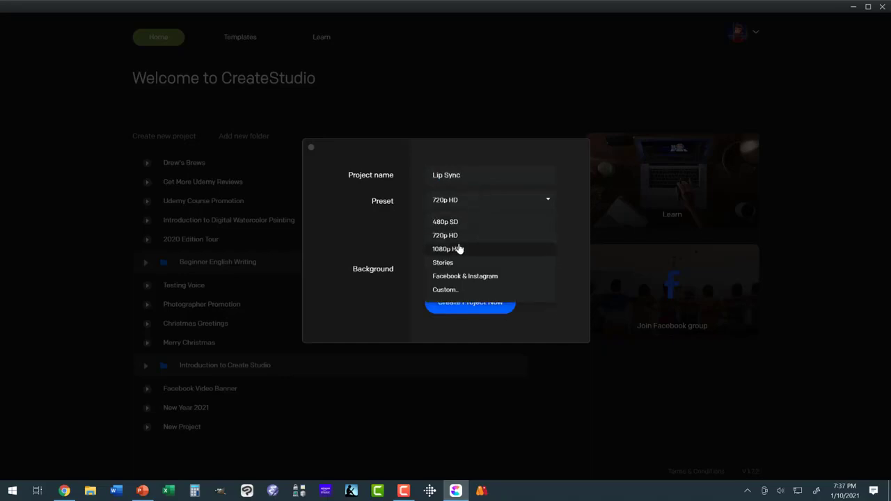
pyautogui.click(460, 249)
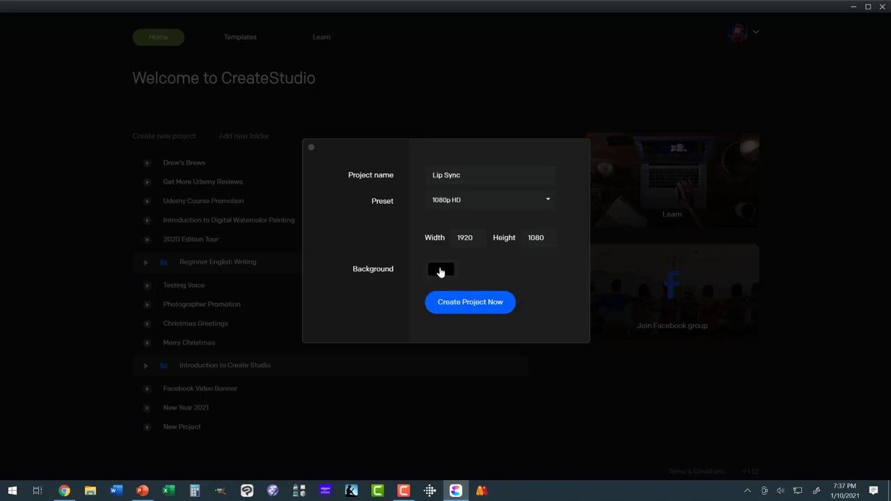
pyautogui.click(440, 271)
pyautogui.moveTo(428, 235); pyautogui.dragTo(424, 167)
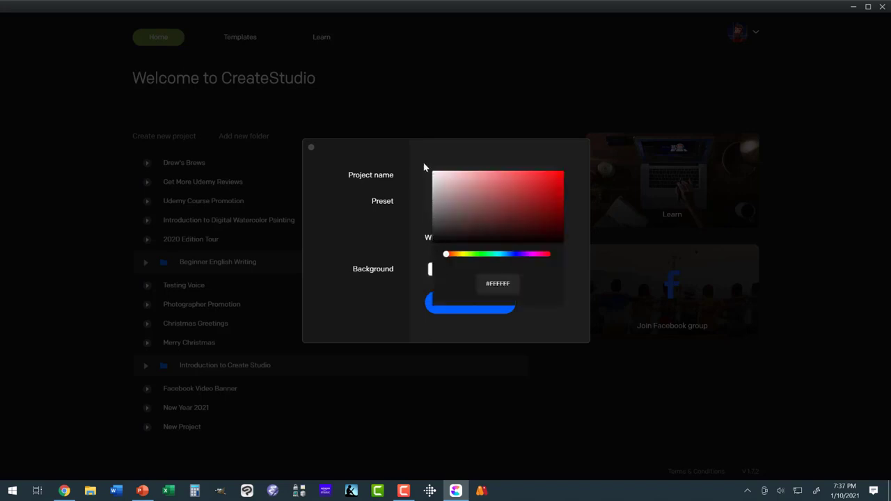
pyautogui.click(440, 312)
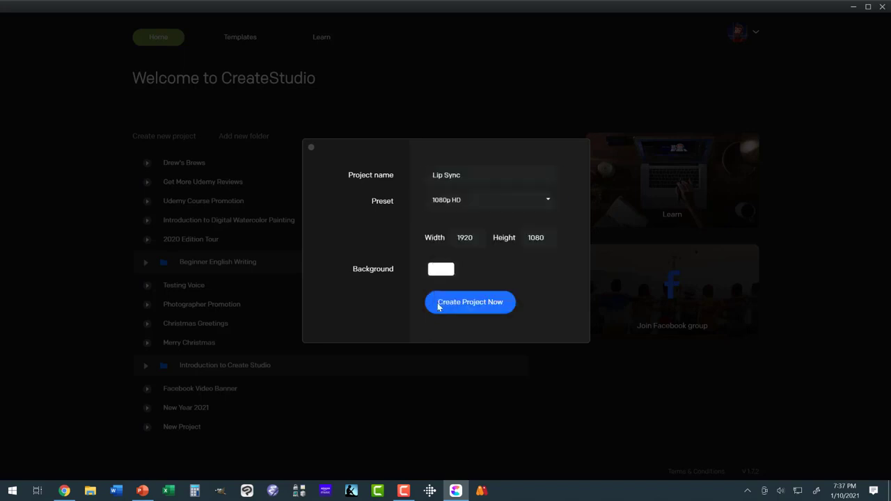
pyautogui.click(439, 309)
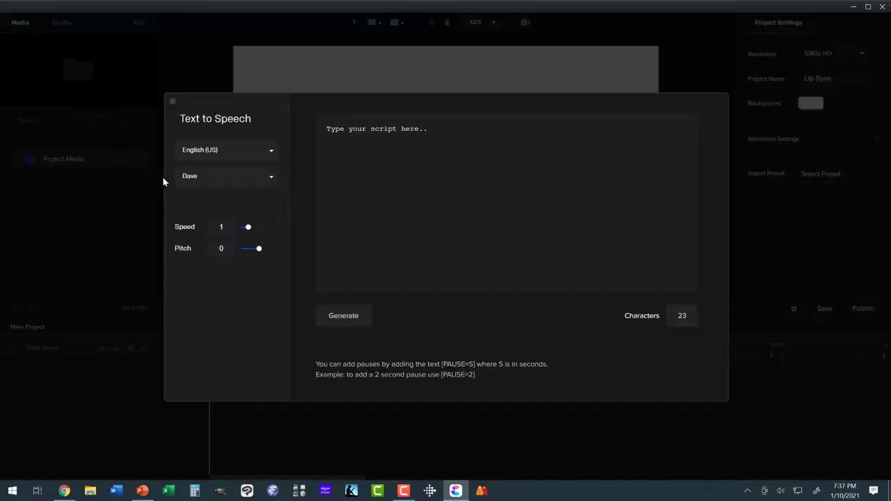
# Replace the placeholder script with a greeting asking Fred what he is doing today
pyautogui.moveTo(435, 133); pyautogui.dragTo(326, 130)
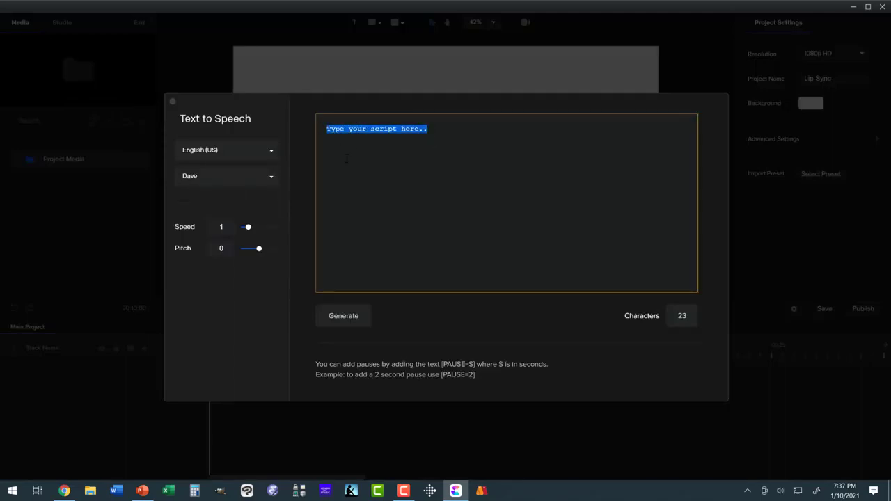
pyautogui.write('Hey')
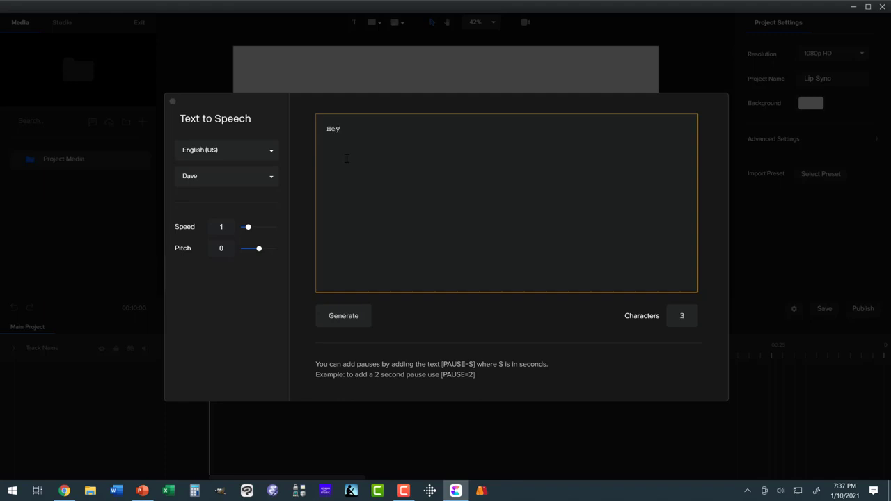
pyautogui.write(' Fred,')
pyautogui.write(" what'")
pyautogui.write('s up')
pyautogui.press('BackSpace')
pyautogui.press('BackSpace')
pyautogui.press('BackSpace')
pyautogui.press('BackSpace')
pyautogui.press('BackSpace')
pyautogui.write('are you doing today')
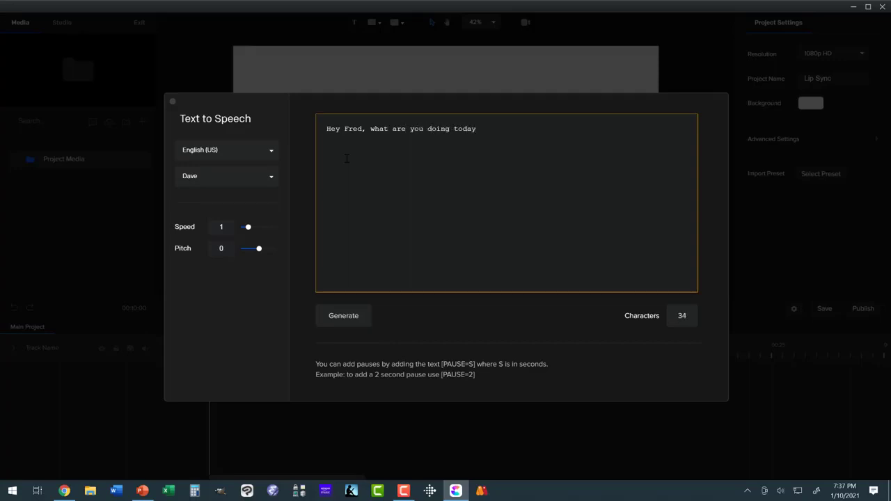
pyautogui.write('.')
# Generate the speech with voice Holly at speed 0.89 and import it to the media library
pyautogui.click(270, 178)
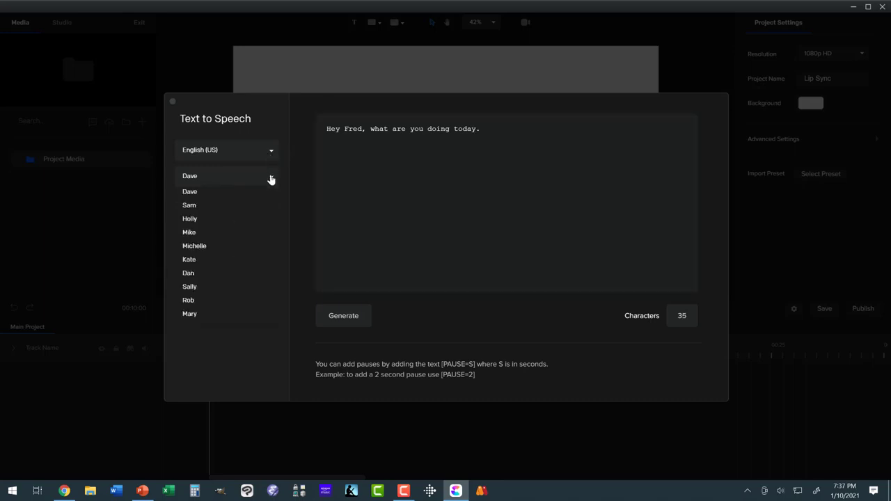
pyautogui.click(257, 220)
pyautogui.click(348, 322)
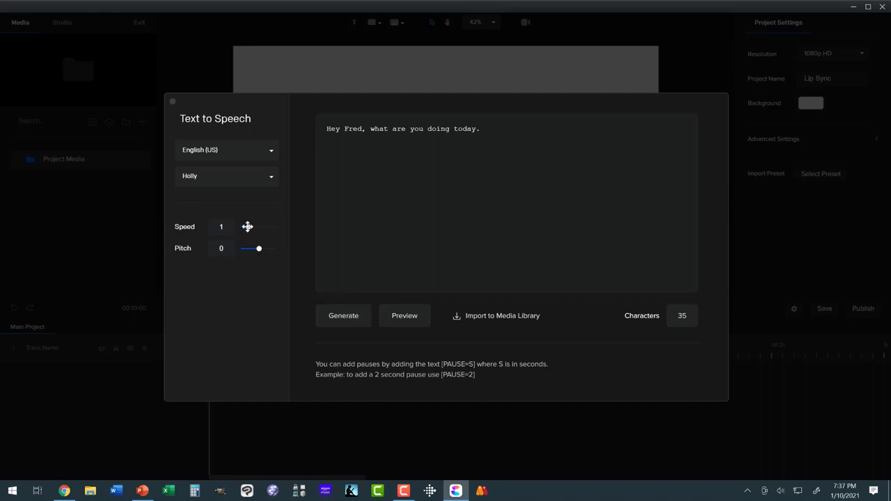
pyautogui.moveTo(247, 227); pyautogui.dragTo(246, 226)
pyautogui.click(355, 315)
pyautogui.click(476, 319)
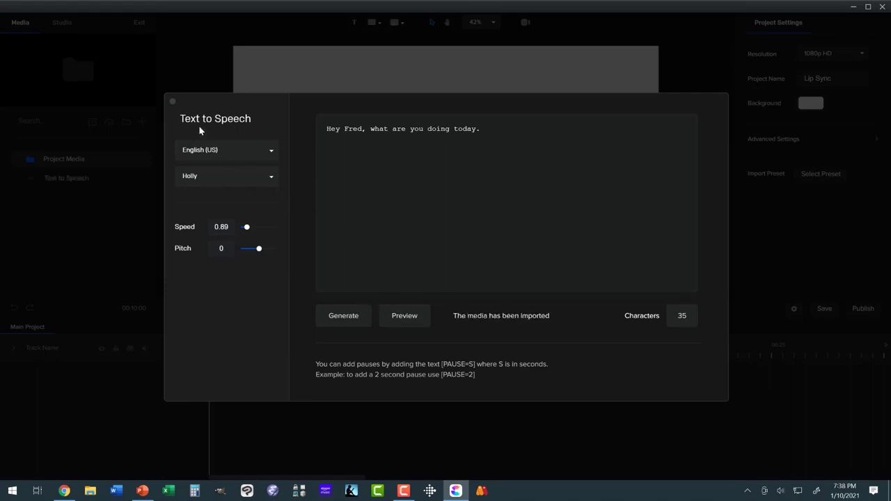
# Put the Text to Speech clip on the timeline and drag the 3D Teacher character onto the canvas
pyautogui.click(174, 104)
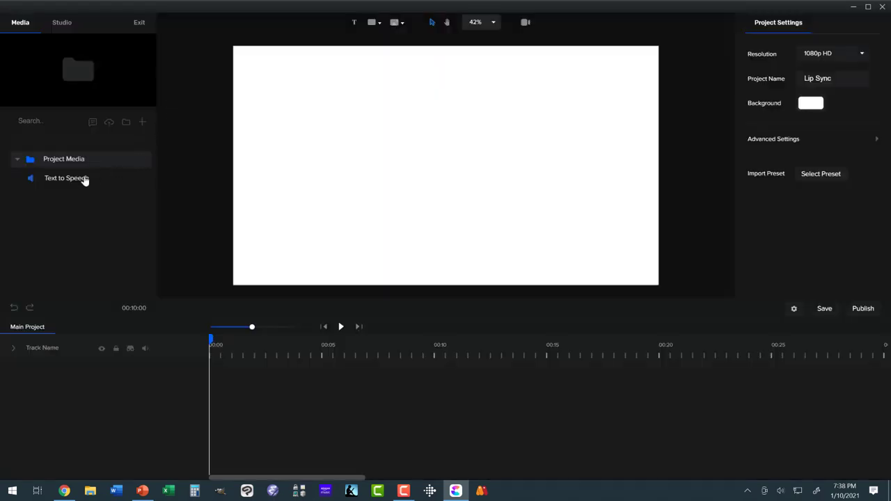
pyautogui.moveTo(84, 179); pyautogui.dragTo(364, 168)
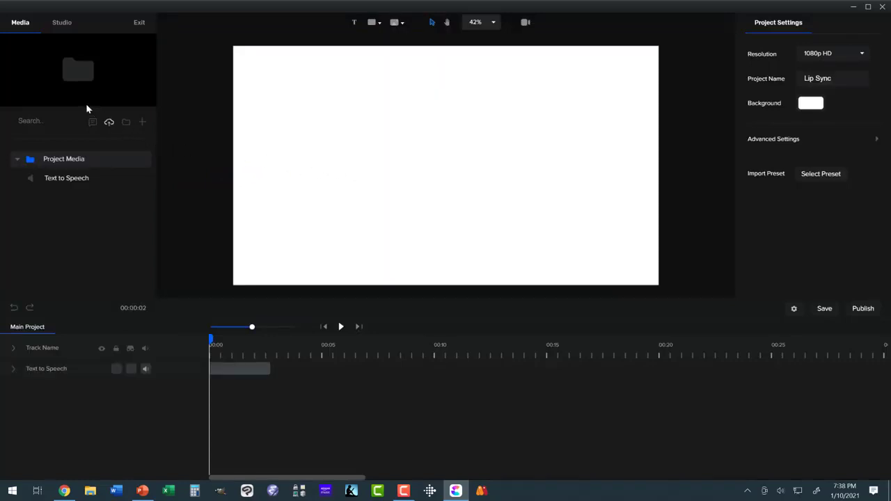
pyautogui.click(58, 25)
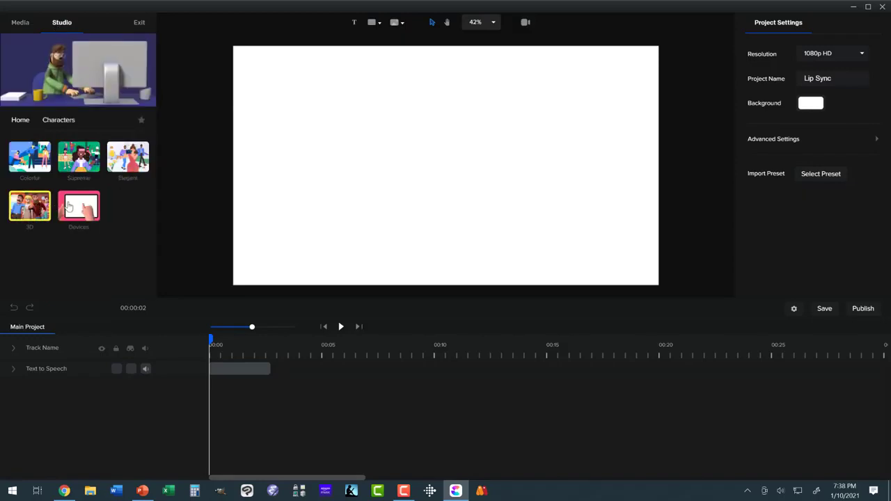
pyautogui.click(30, 206)
pyautogui.scroll(-5, 122, 202)
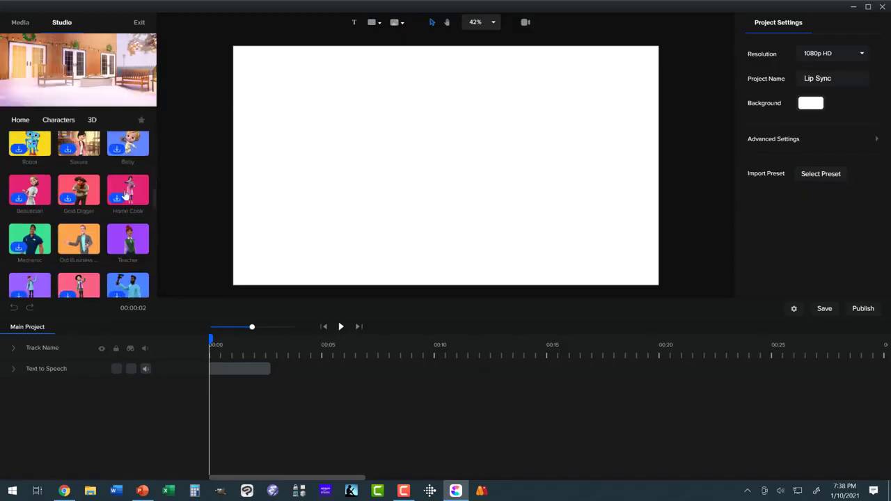
pyautogui.moveTo(133, 223); pyautogui.dragTo(337, 188)
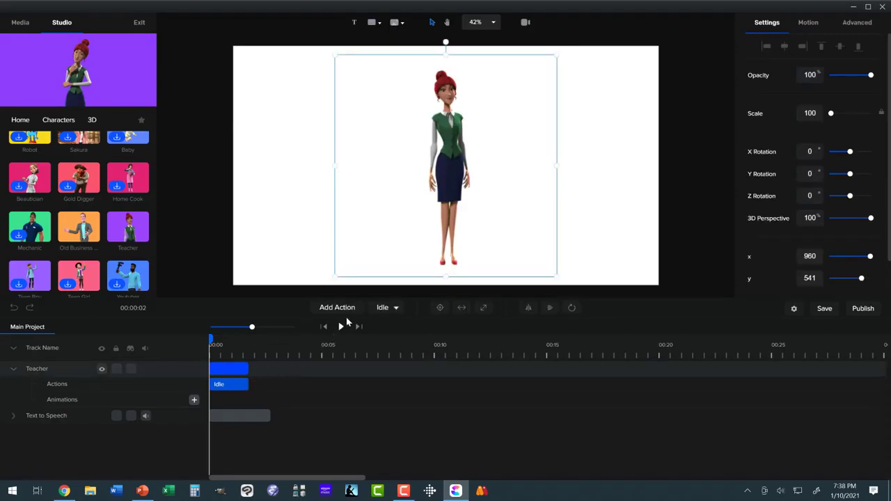
# Change the Teacher's action from Idle to Talking Another Variation and preview it
pyautogui.click(382, 309)
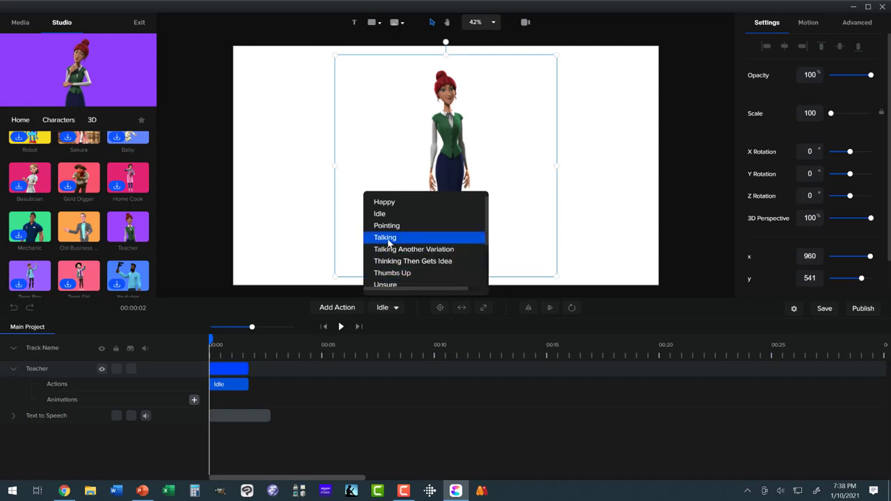
pyautogui.click(388, 240)
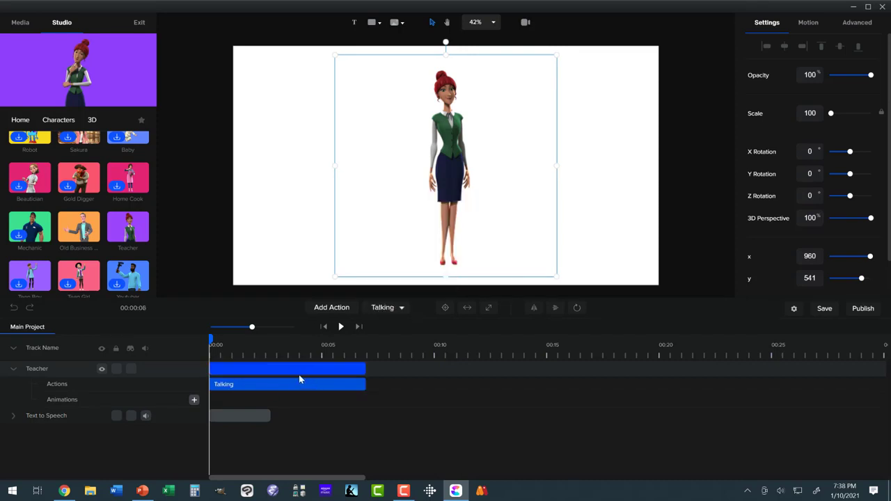
pyautogui.click(385, 311)
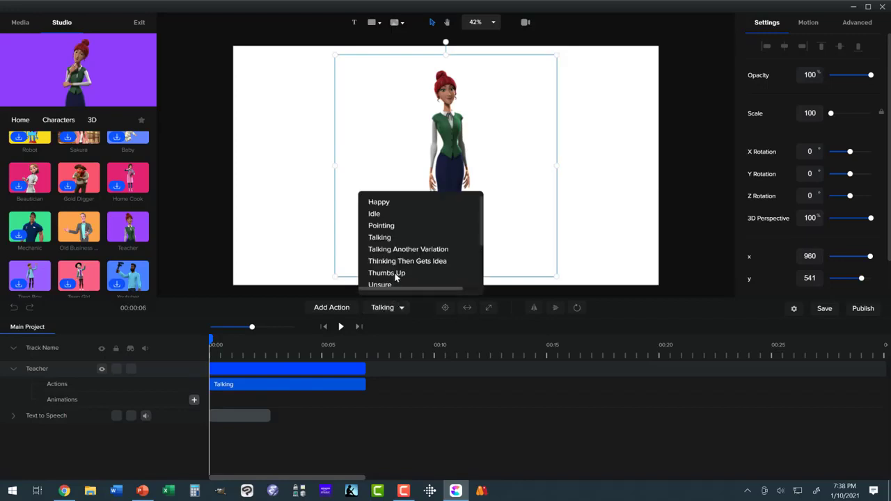
pyautogui.click(397, 251)
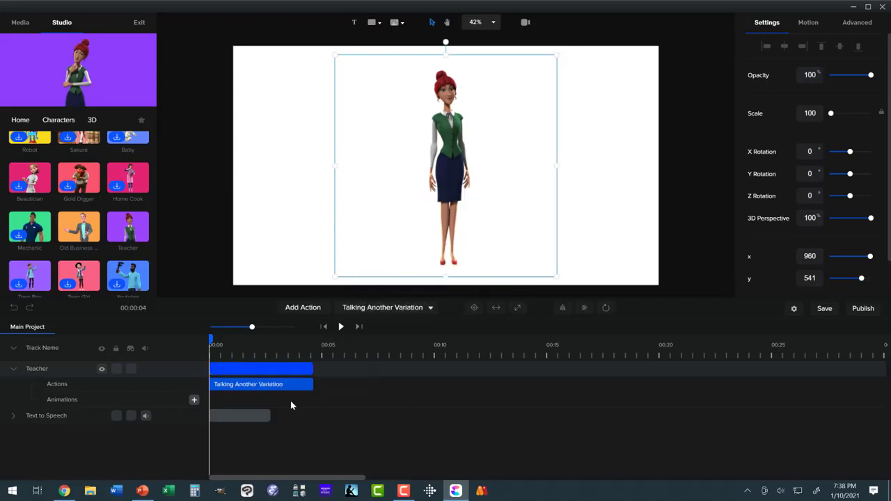
pyautogui.click(341, 329)
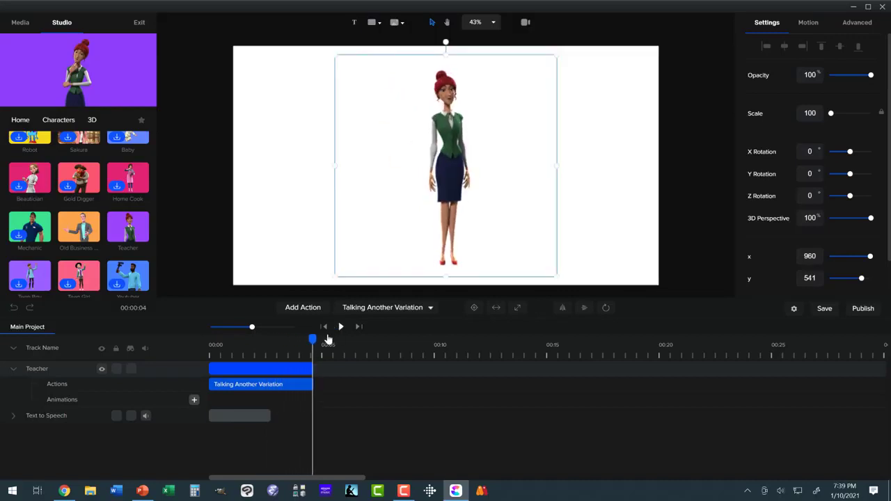
# Trim the Teacher clip to about 2.7 seconds to match the speech clip, then preview
pyautogui.click(310, 369)
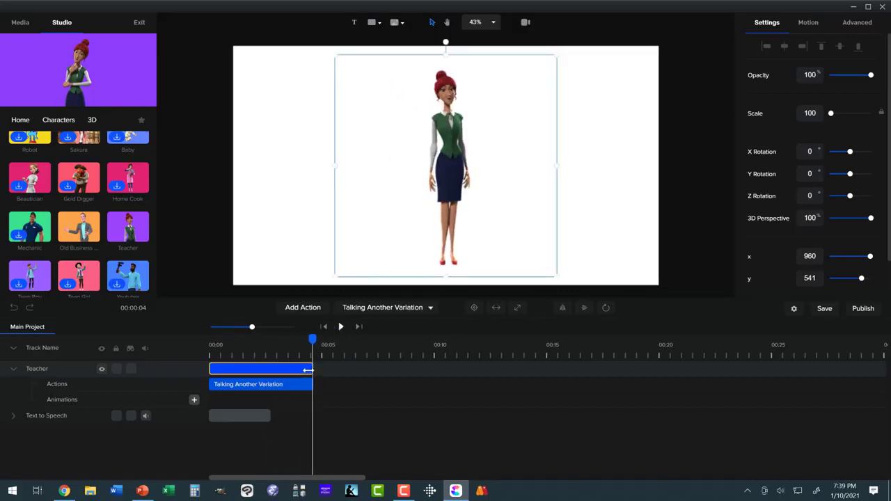
pyautogui.moveTo(311, 370); pyautogui.dragTo(272, 376)
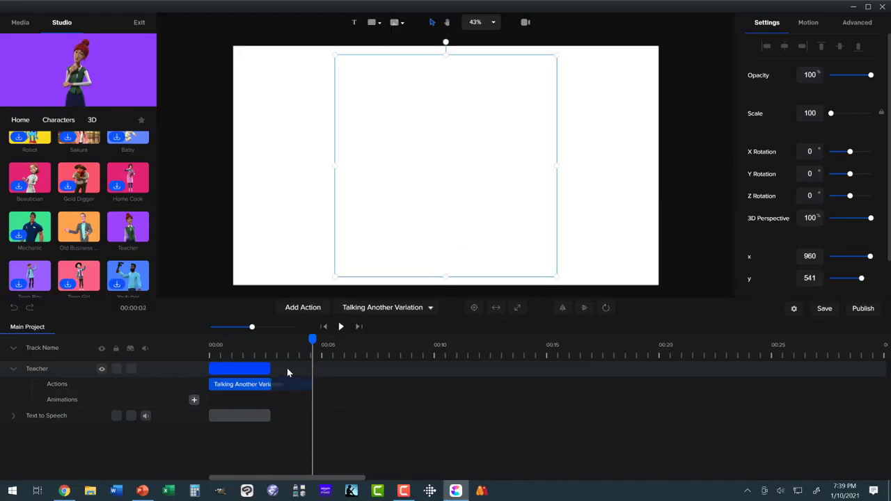
pyautogui.click(325, 329)
pyautogui.click(341, 327)
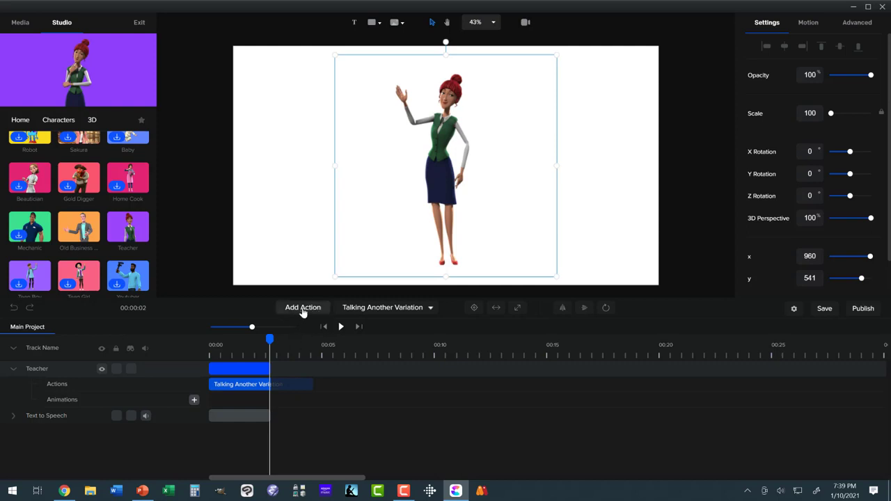
# Add a Wave action after the talking action, then remove it again
pyautogui.click(303, 310)
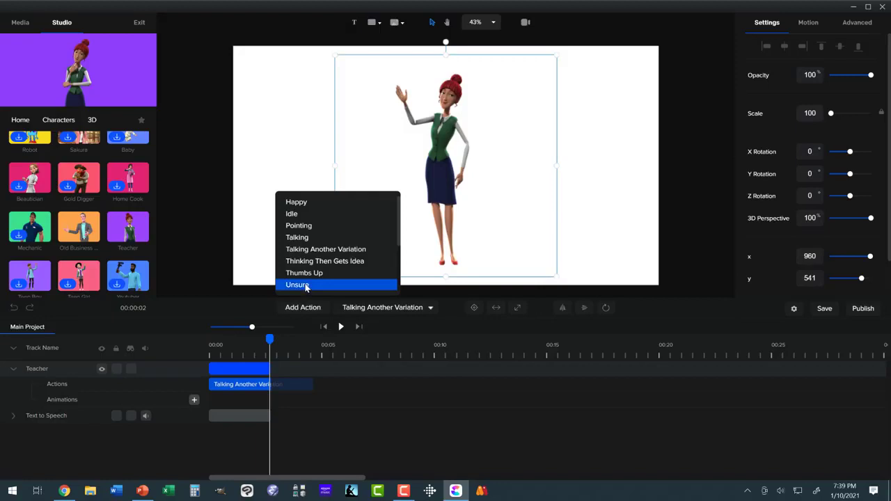
pyautogui.scroll(-3, 306, 287)
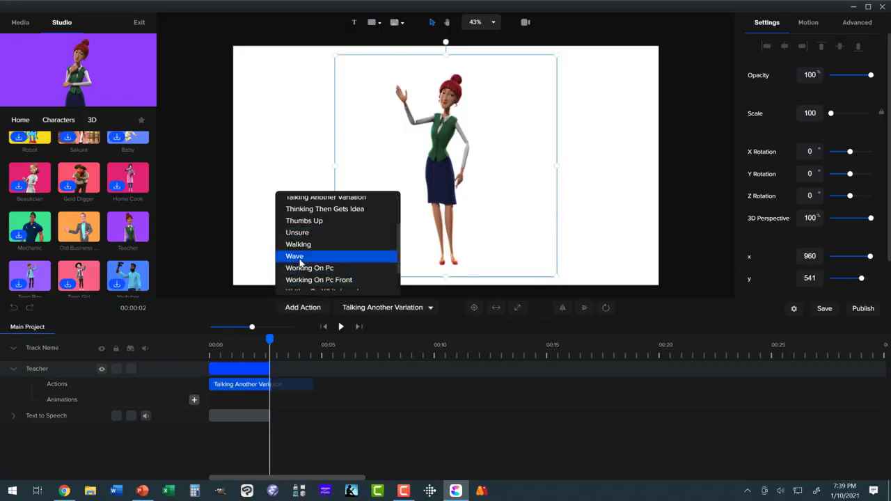
pyautogui.click(300, 262)
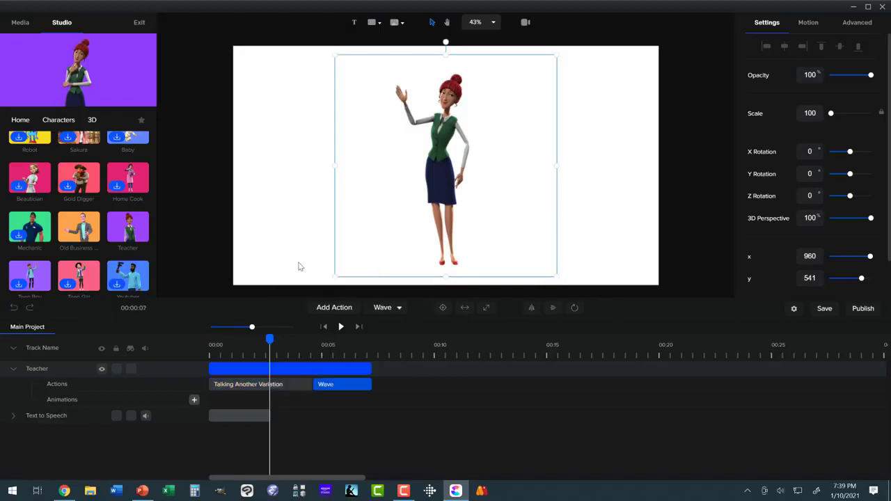
pyautogui.click(323, 387)
pyautogui.click(366, 386)
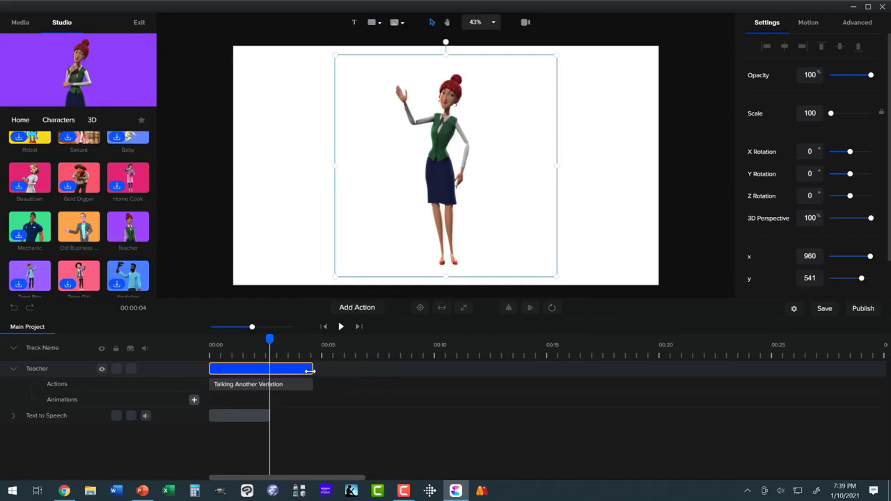
# Trim the Teacher clip's end to the playhead and duplicate the Teacher track
pyautogui.moveTo(308, 369); pyautogui.dragTo(270, 369)
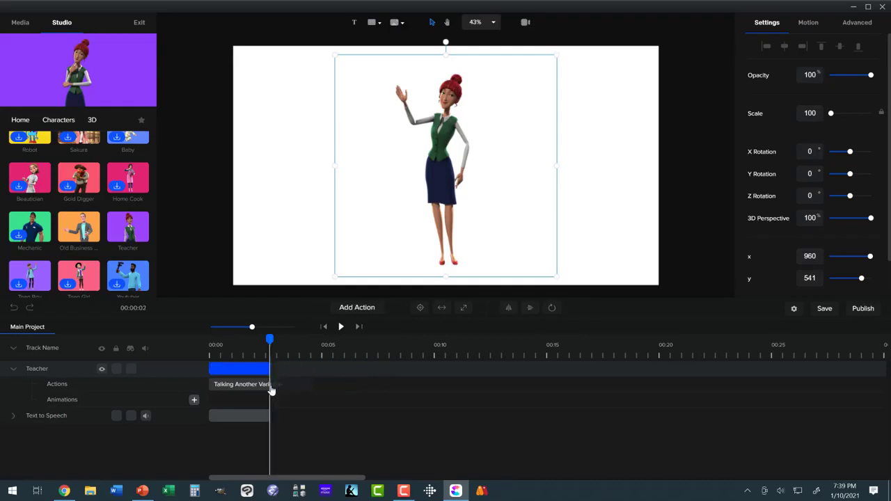
pyautogui.click(260, 415)
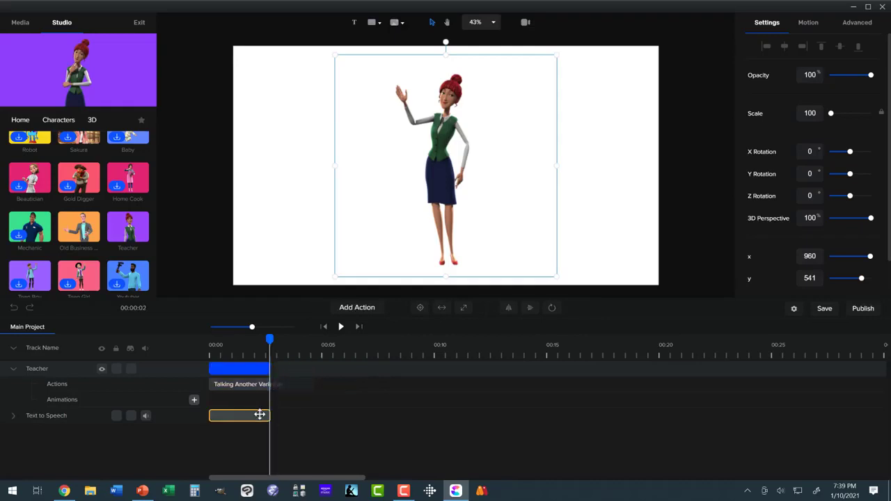
pyautogui.click(254, 368)
pyautogui.rightClick(255, 367)
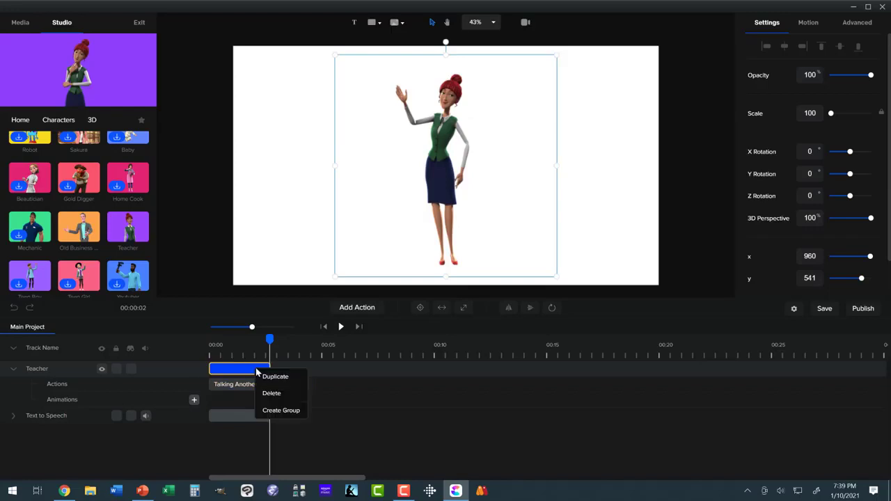
pyautogui.click(267, 378)
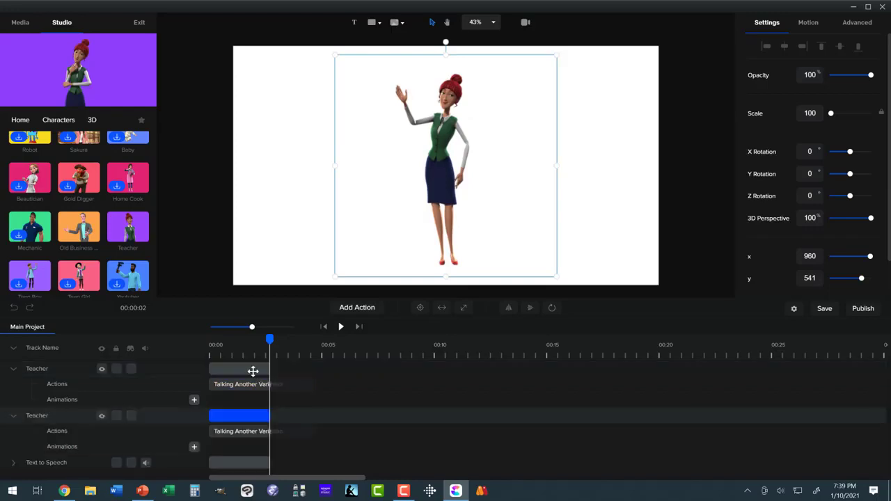
# Move the top Teacher clip so it starts at the playhead
pyautogui.click(250, 370)
pyautogui.moveTo(251, 370); pyautogui.dragTo(305, 372)
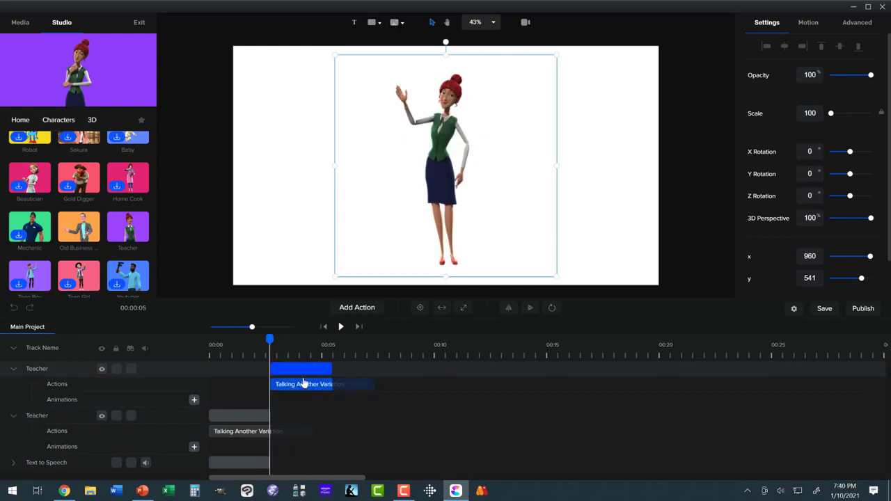
pyautogui.click(303, 371)
pyautogui.click(303, 371)
# Change the copy's action to Wave and rewind the playhead to the start
pyautogui.click(303, 384)
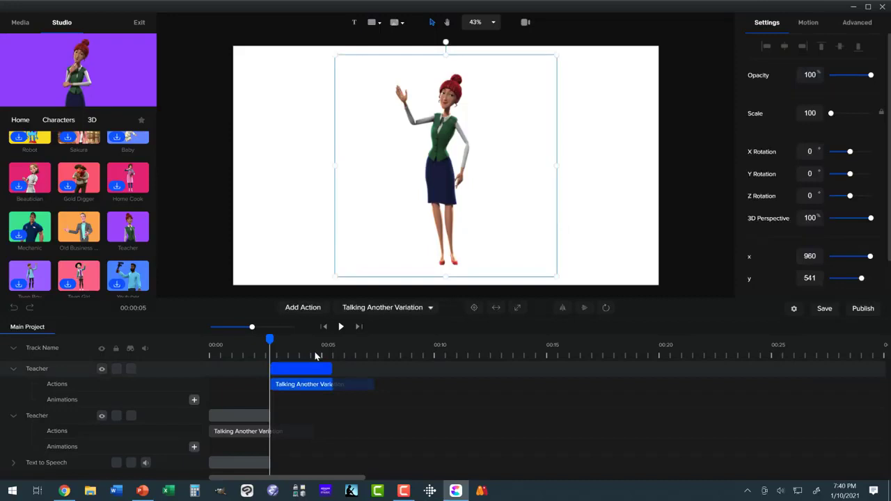
pyautogui.click(429, 309)
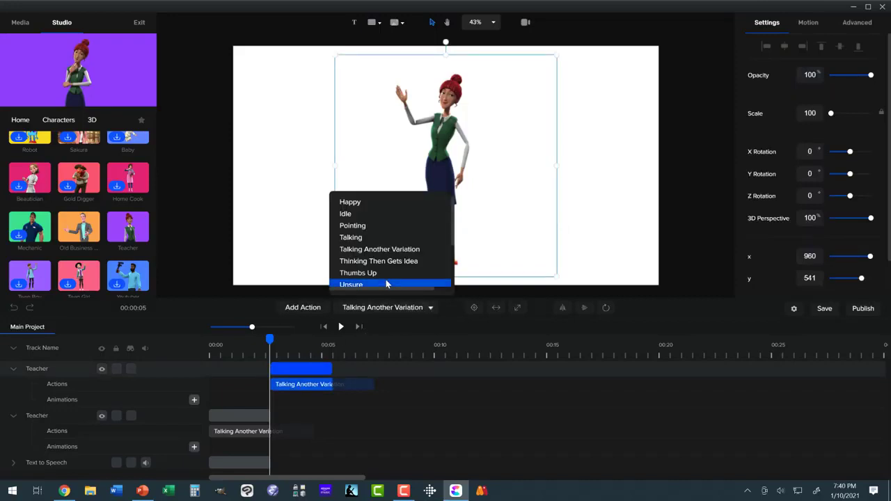
pyautogui.scroll(-3, 376, 274)
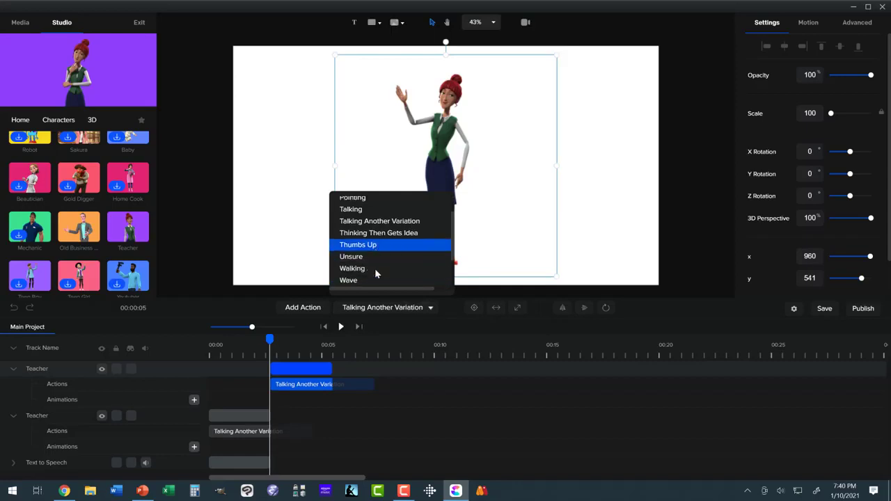
pyautogui.click(356, 263)
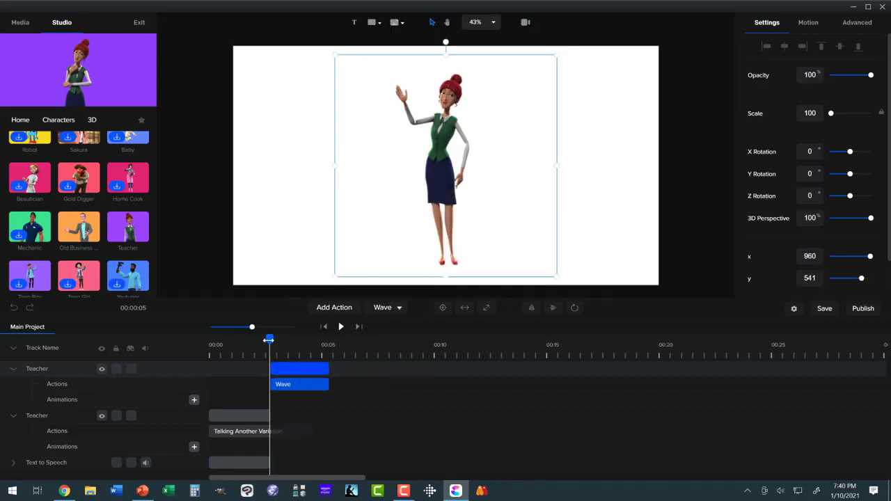
pyautogui.moveTo(221, 341); pyautogui.dragTo(204, 347)
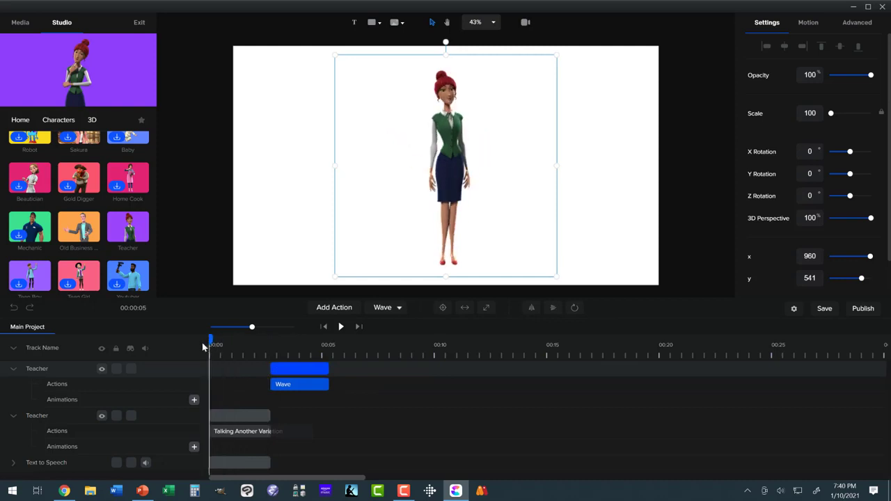
# Preview the animation, then slide the Wave Teacher clip to start at 00:05
pyautogui.click(341, 327)
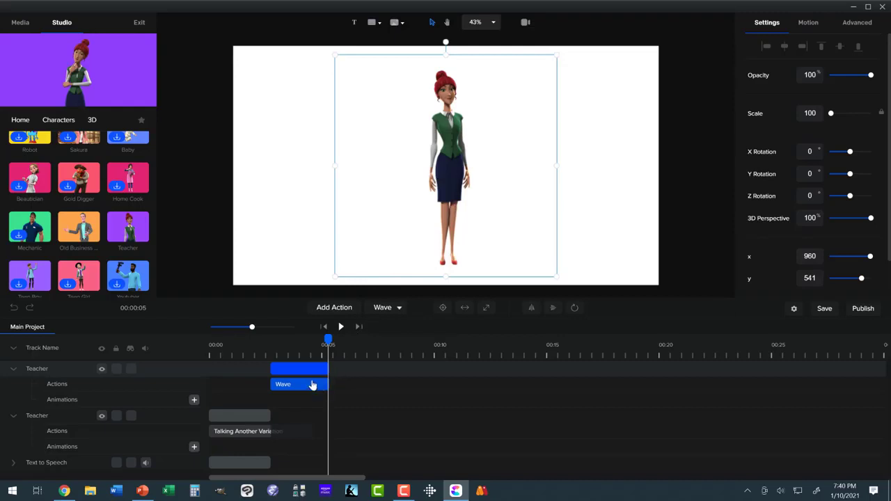
pyautogui.click(271, 430)
pyautogui.moveTo(287, 368); pyautogui.dragTo(339, 371)
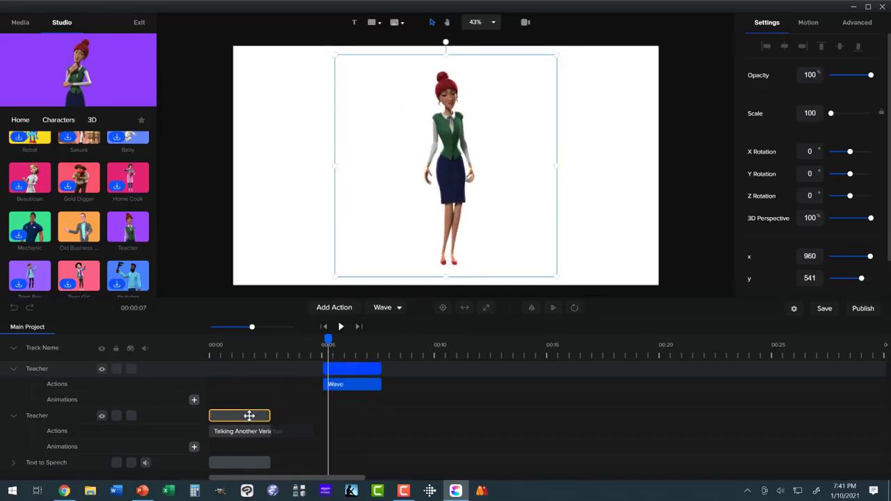
# Duplicate the lower Teacher track
pyautogui.rightClick(254, 416)
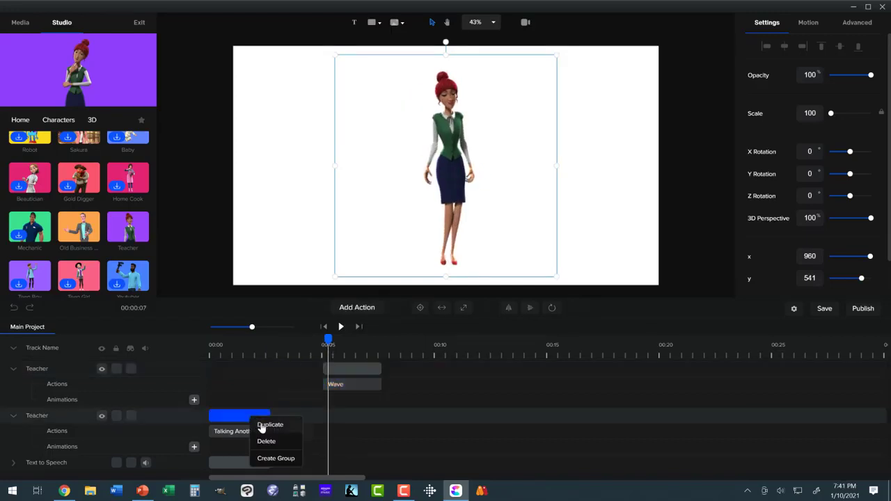
pyautogui.click(269, 424)
pyautogui.scroll(-1, 251, 446)
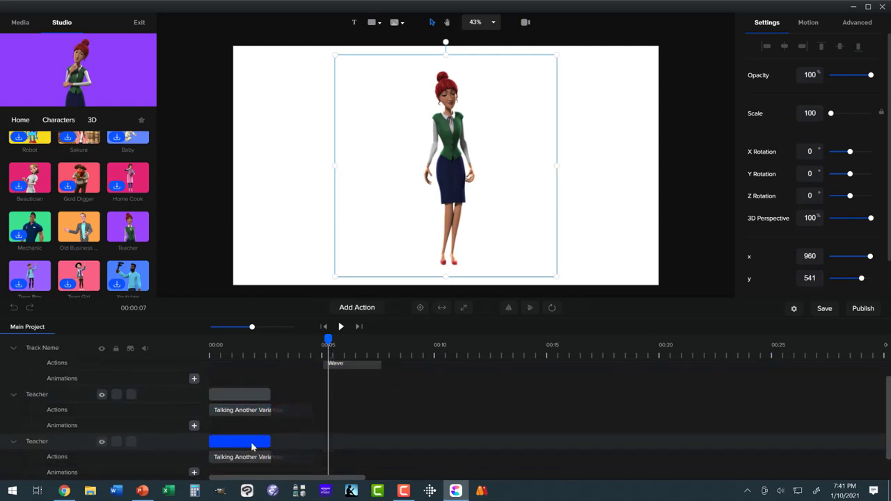
pyautogui.scroll(-1, 252, 446)
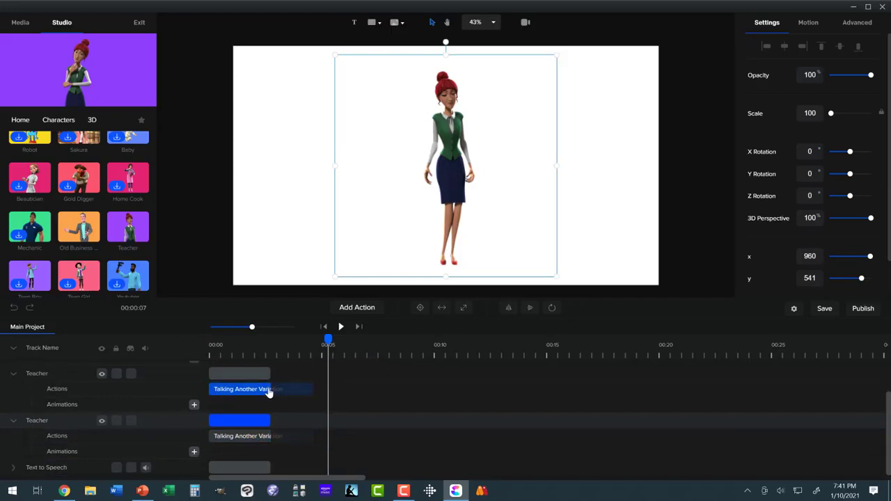
pyautogui.scroll(2, 269, 392)
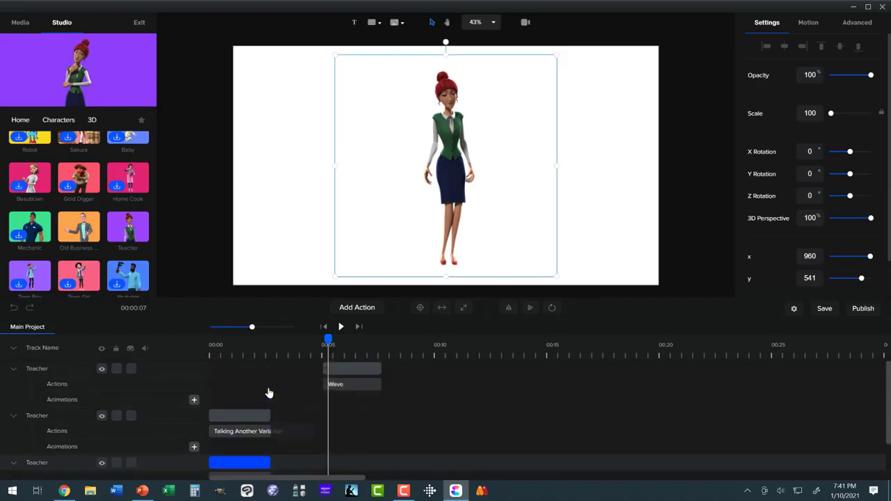
# Trim the second track's Talking Another Variation clip to end just before 5 seconds
pyautogui.click(260, 412)
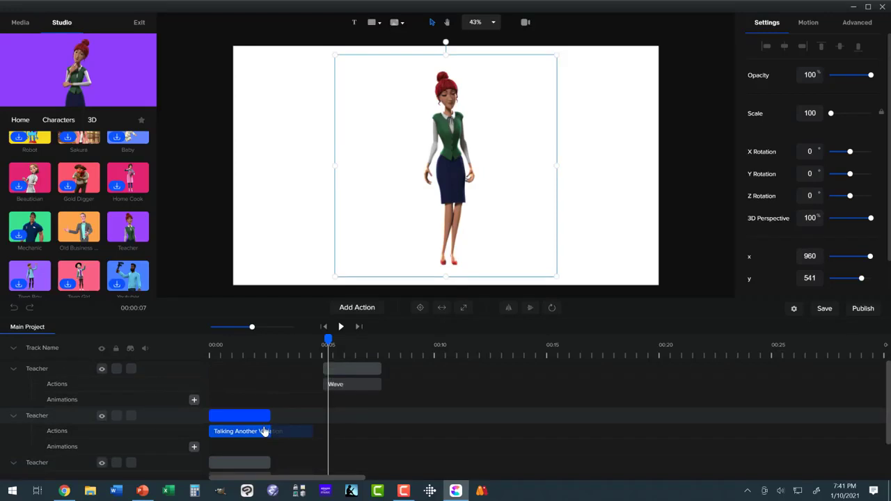
pyautogui.click(265, 432)
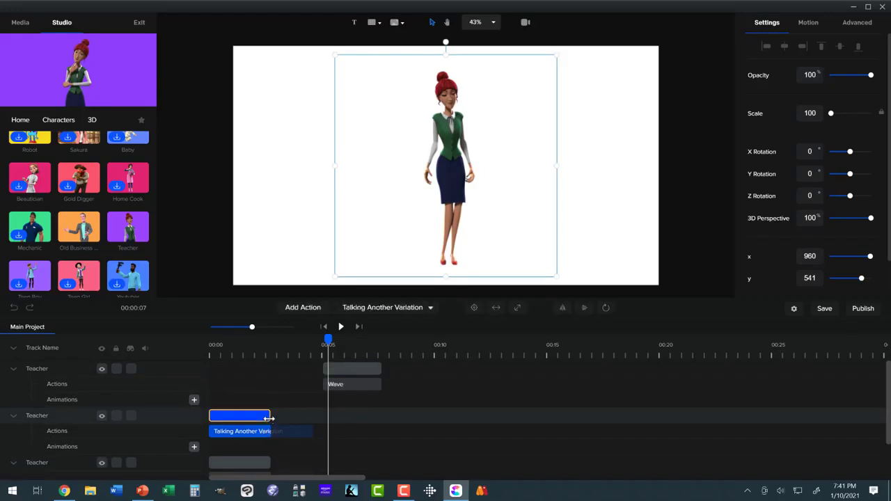
pyautogui.moveTo(269, 419); pyautogui.dragTo(314, 419)
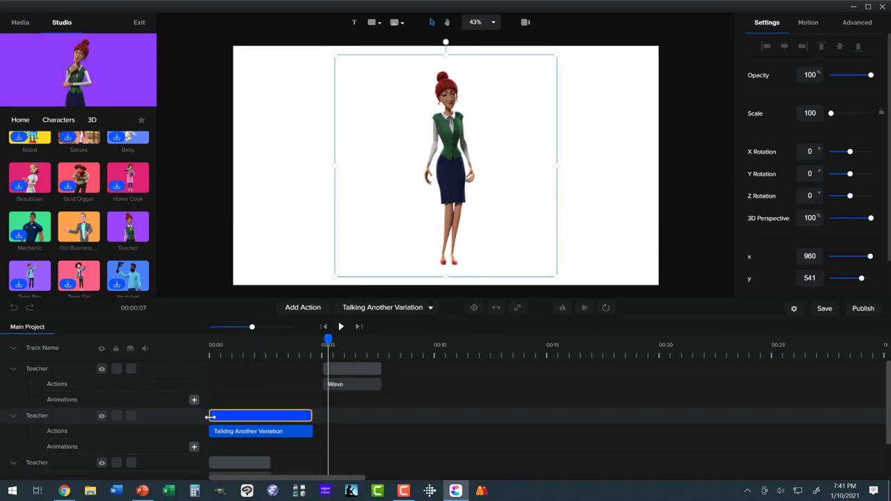
pyautogui.moveTo(210, 417); pyautogui.dragTo(294, 416)
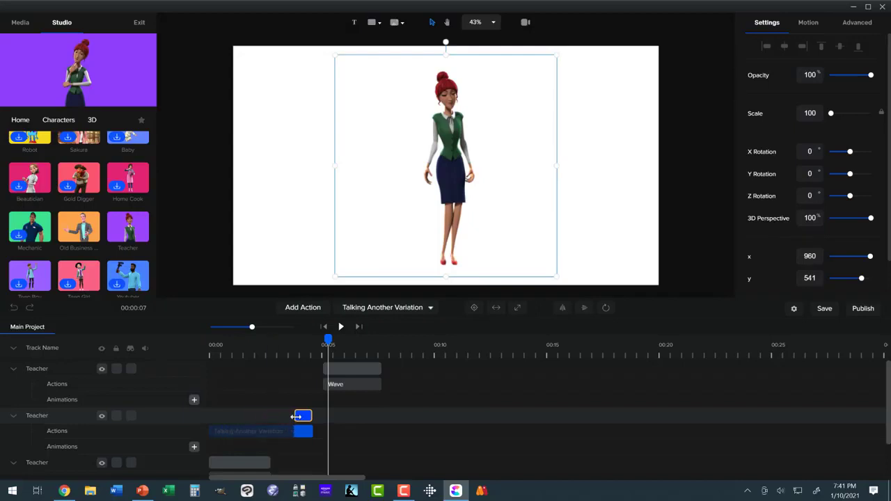
pyautogui.click(315, 398)
pyautogui.moveTo(329, 339); pyautogui.dragTo(314, 361)
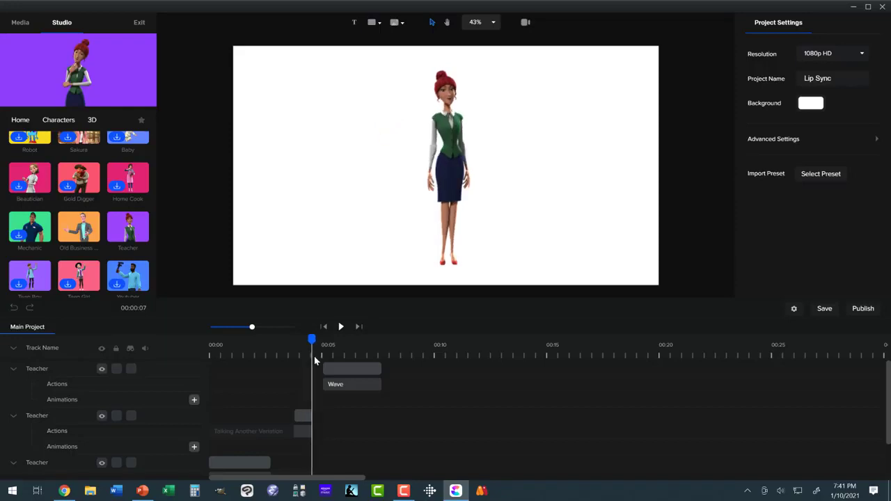
# Nudge the lower talking clip earlier, butt the Wave clip against it, and replay from the start
pyautogui.click(296, 414)
pyautogui.moveTo(295, 415); pyautogui.dragTo(277, 415)
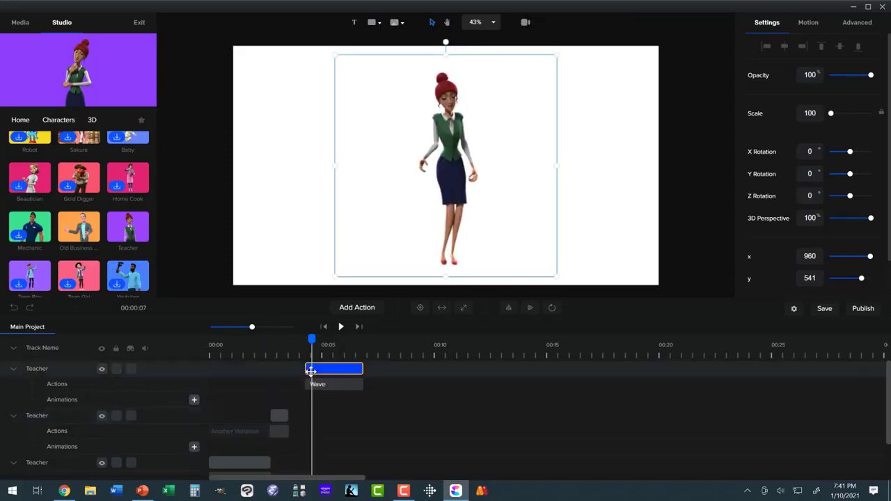
pyautogui.moveTo(328, 368); pyautogui.dragTo(295, 369)
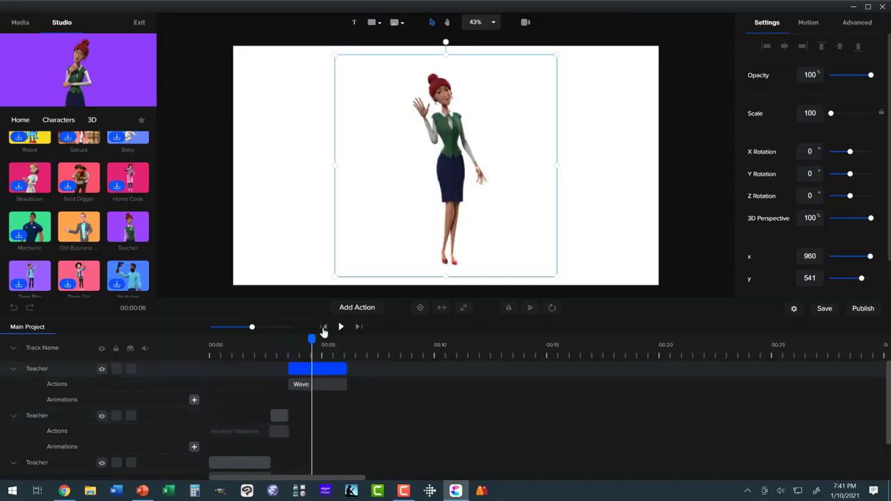
pyautogui.click(323, 327)
pyautogui.click(340, 327)
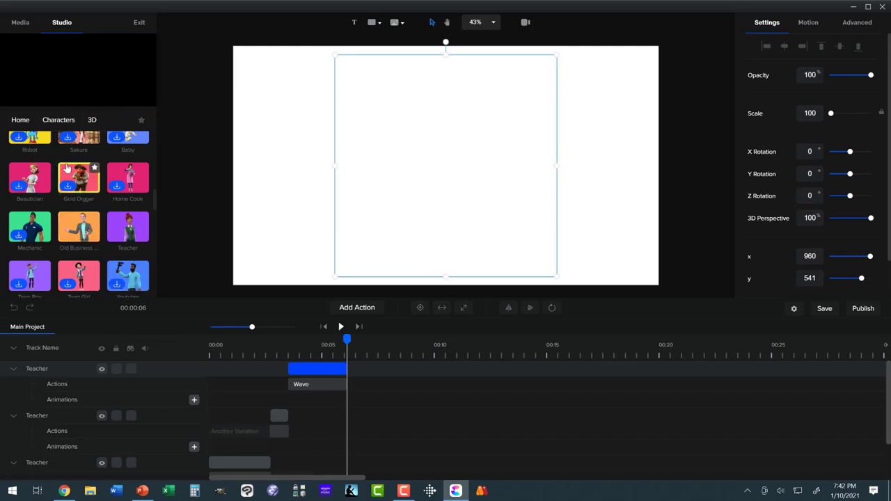
# Open Text to Speech from Media and type the long animation-demonstration speech script
pyautogui.click(15, 24)
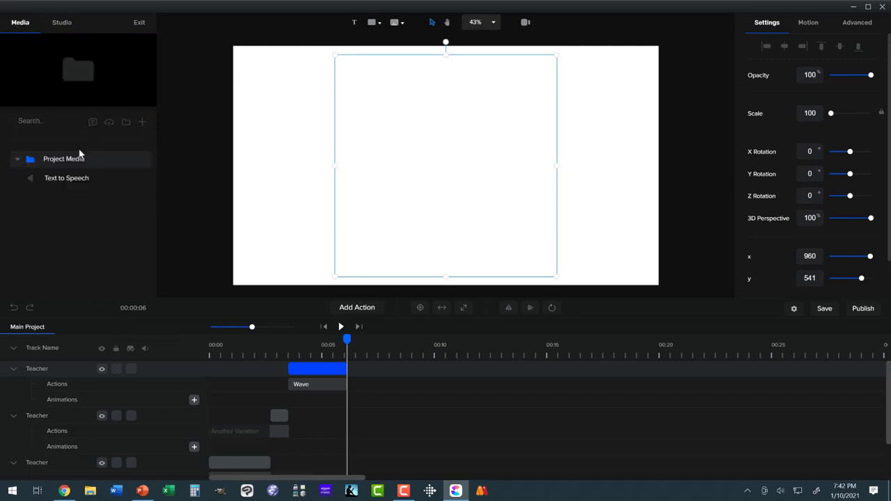
pyautogui.click(93, 123)
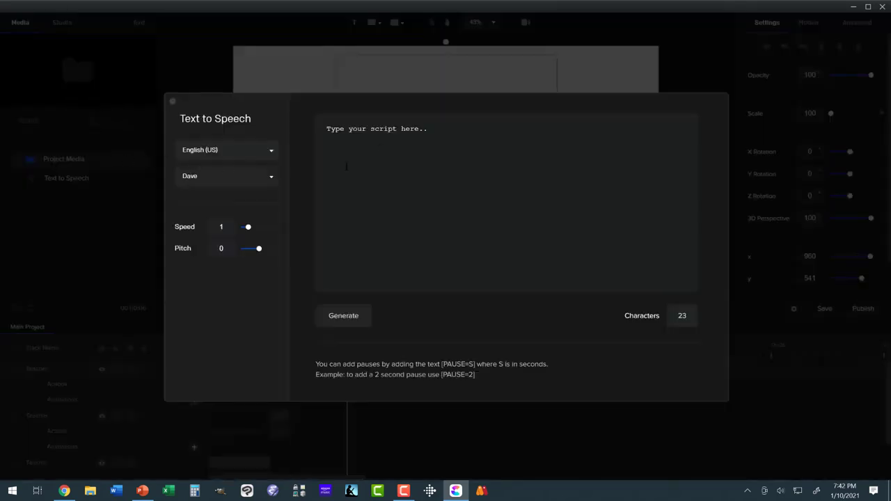
pyautogui.moveTo(430, 131); pyautogui.dragTo(327, 130)
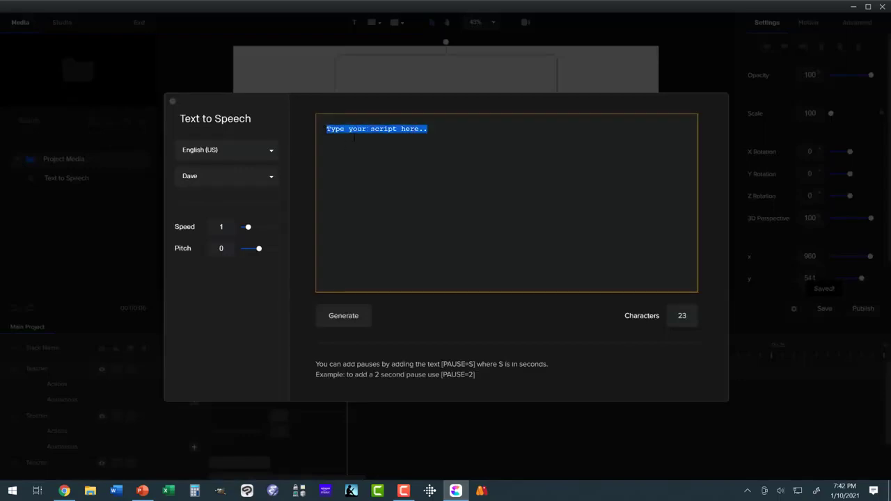
pyautogui.write('This is')
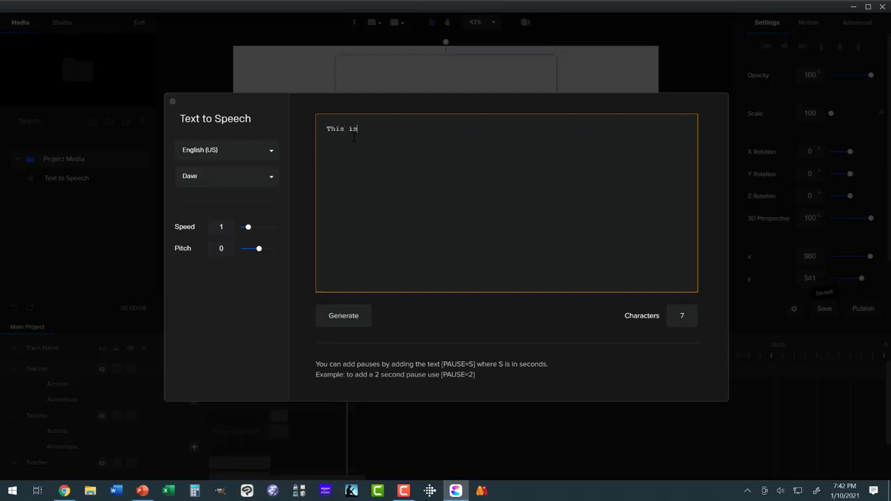
pyautogui.write(' a really long')
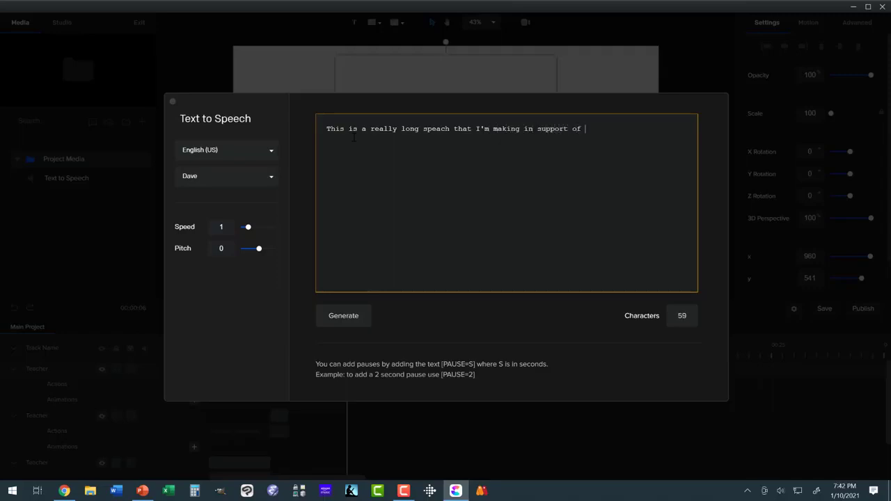
pyautogui.write('imation demons:ration.')
# Generate the long demonstration speech with the Holly voice at 0.89 speed and import it to media
pyautogui.click(272, 181)
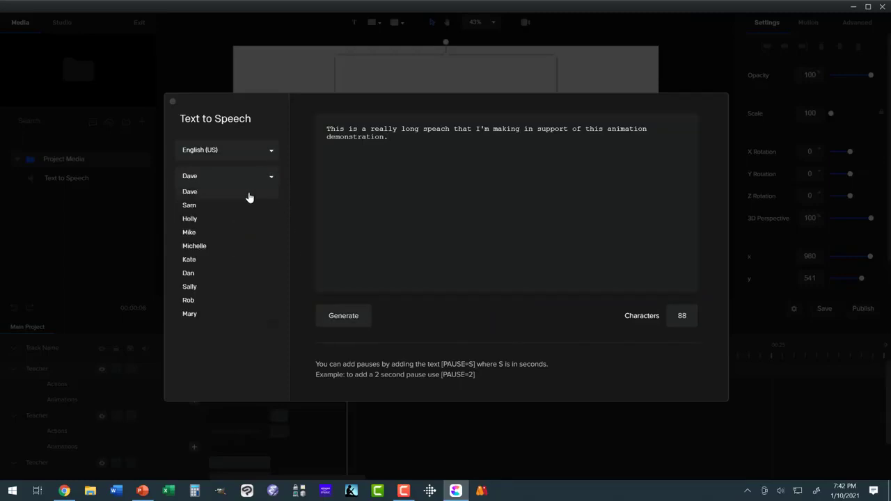
pyautogui.click(226, 220)
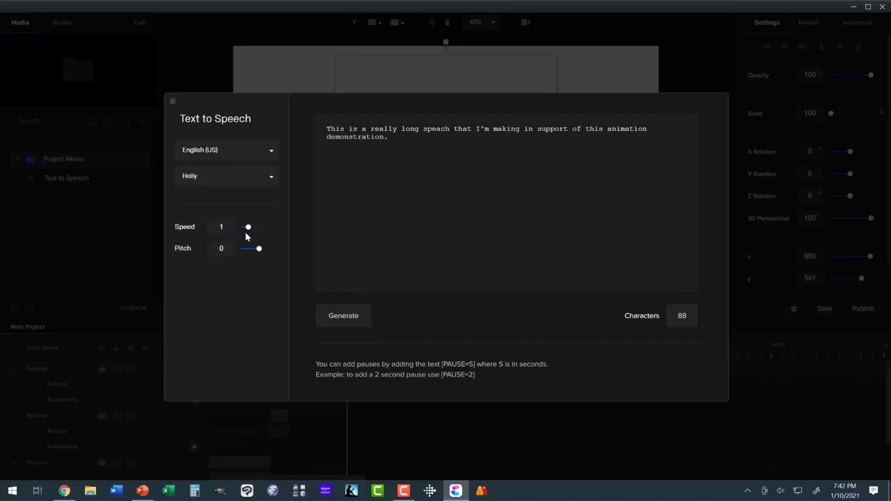
pyautogui.moveTo(248, 227); pyautogui.dragTo(246, 227)
pyautogui.click(334, 316)
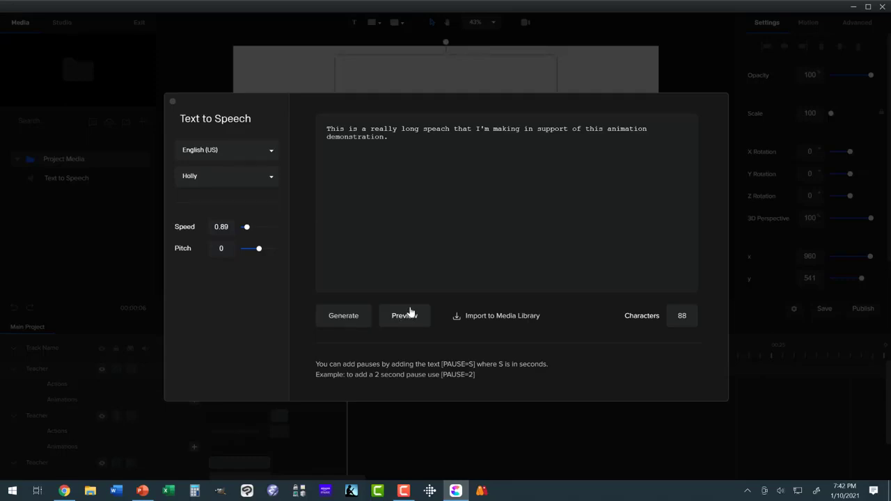
pyautogui.click(468, 316)
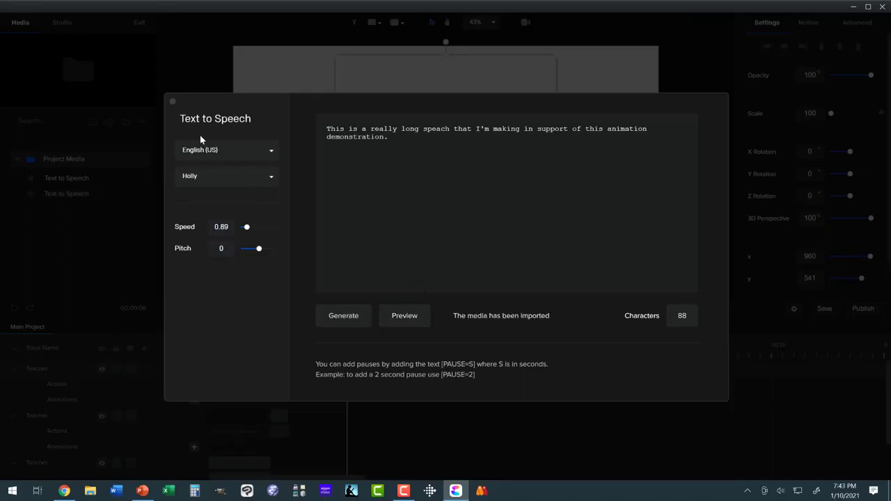
pyautogui.click(172, 103)
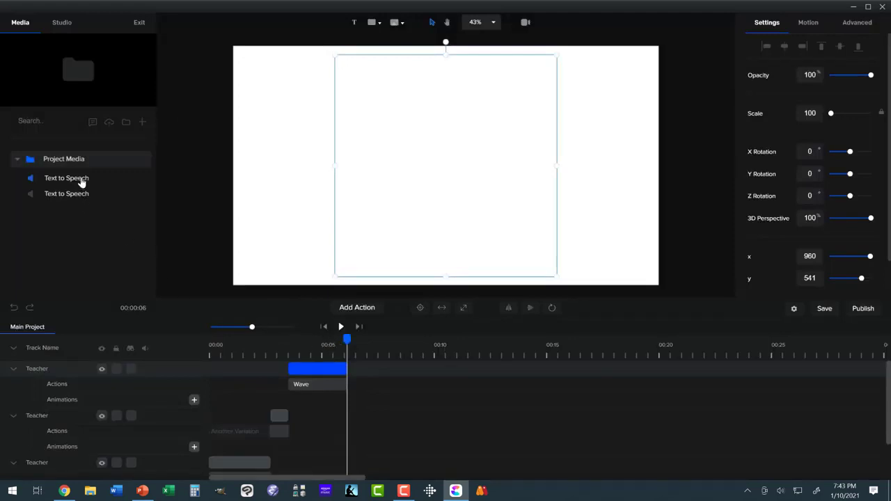
# Place the new Text to Speech clip on the timeline near 6 seconds
pyautogui.moveTo(82, 181); pyautogui.dragTo(411, 222)
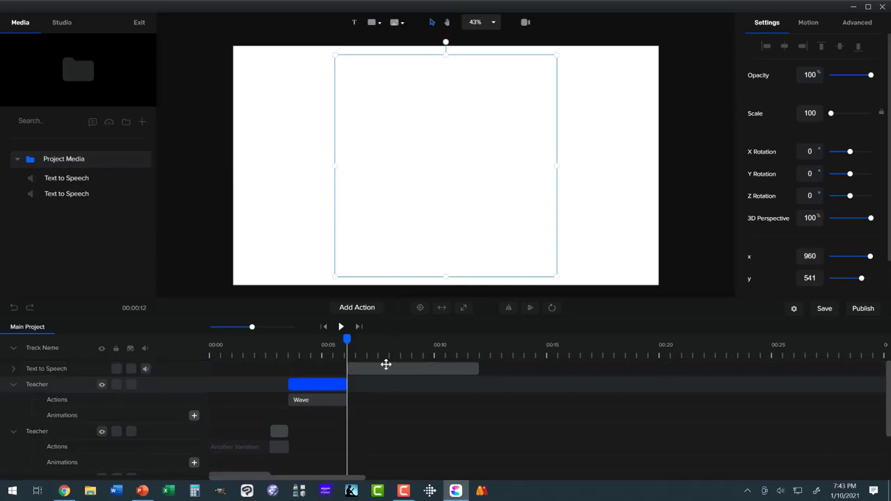
pyautogui.scroll(-2, 383, 380)
pyautogui.scroll(2, 381, 379)
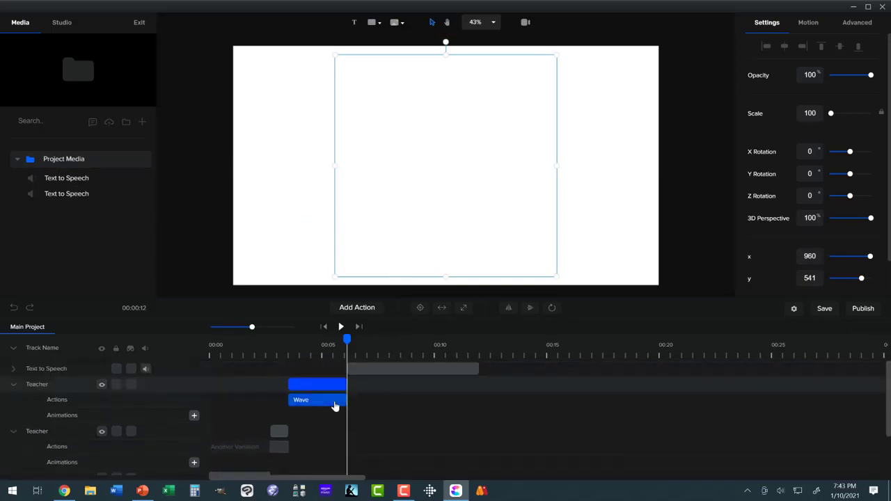
# Duplicate the Teacher clip and move the copy to start with the speech clip
pyautogui.rightClick(326, 385)
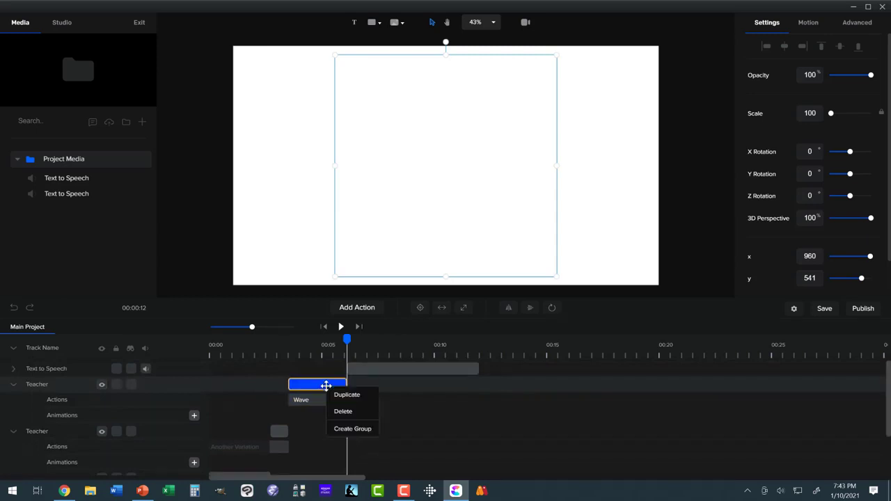
pyautogui.click(343, 395)
pyautogui.moveTo(322, 387); pyautogui.dragTo(368, 399)
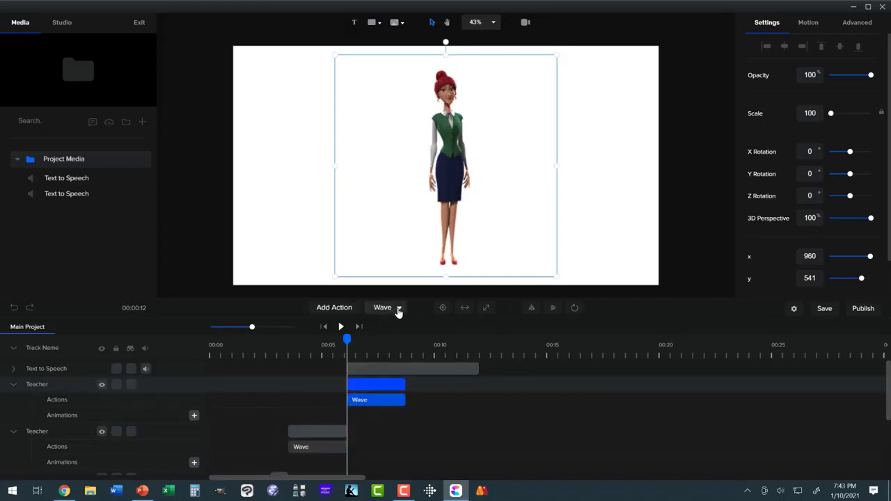
# Switch the copied Teacher's action to Talking Another Variation and shorten the speech clip's end
pyautogui.click(398, 308)
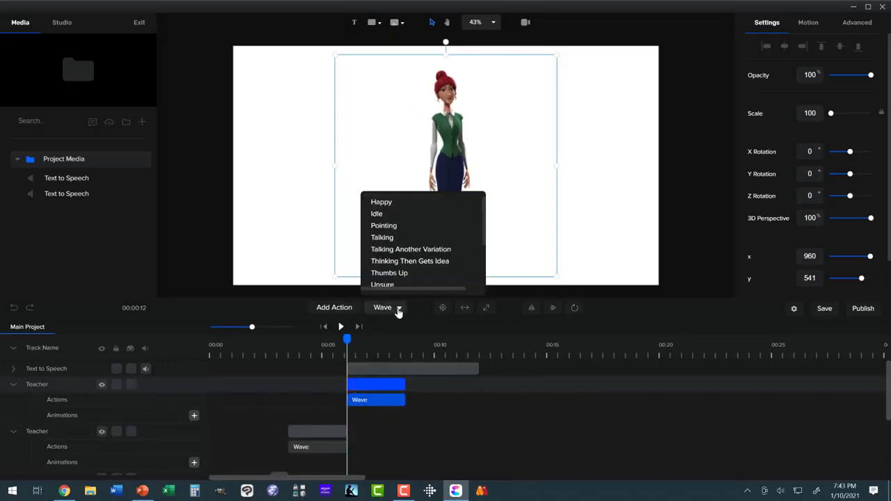
pyautogui.click(395, 253)
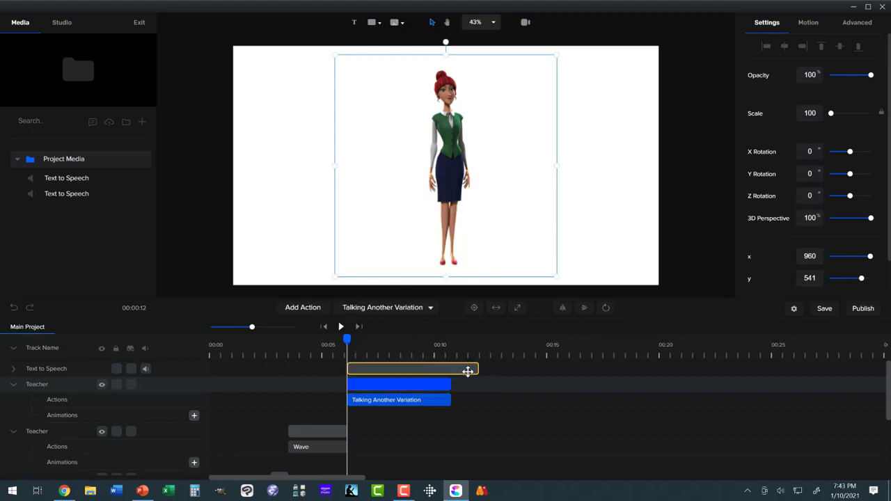
pyautogui.moveTo(477, 369); pyautogui.dragTo(441, 385)
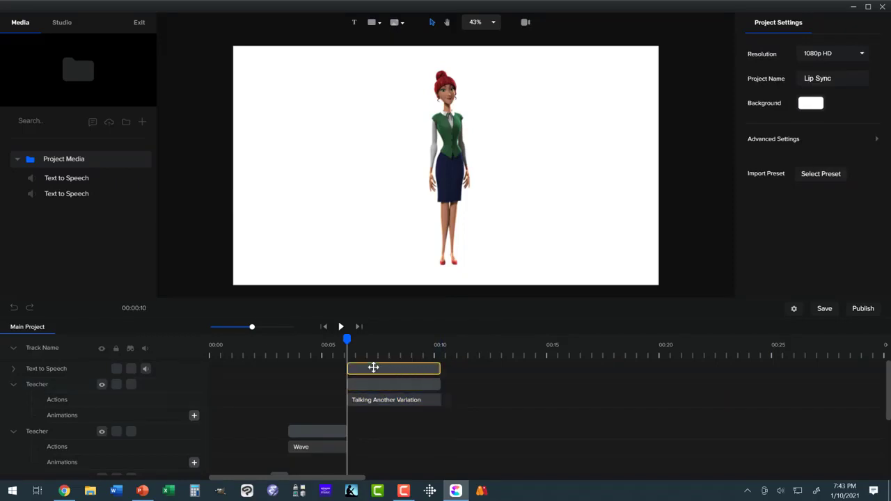
# Undo the two earlier trims, then shorten the talking action and preview the animation
pyautogui.click(13, 308)
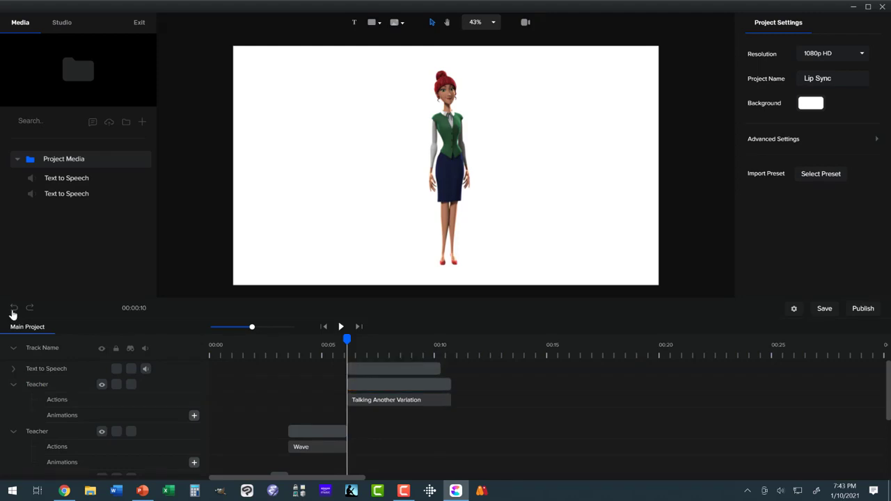
pyautogui.click(13, 310)
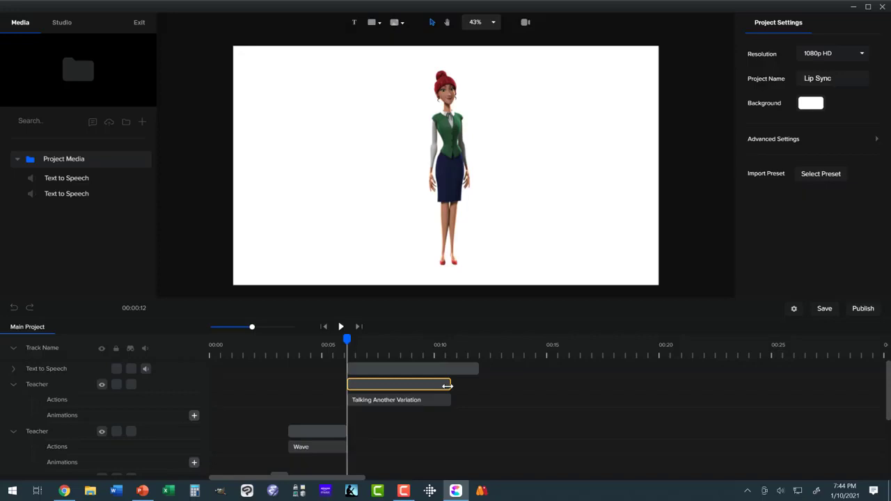
pyautogui.moveTo(445, 385); pyautogui.dragTo(430, 386)
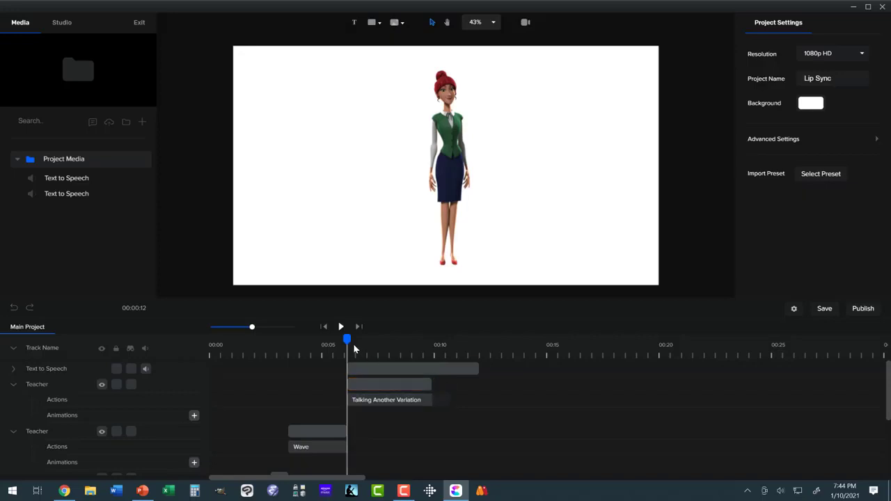
pyautogui.moveTo(348, 339); pyautogui.dragTo(462, 358)
pyautogui.click(426, 382)
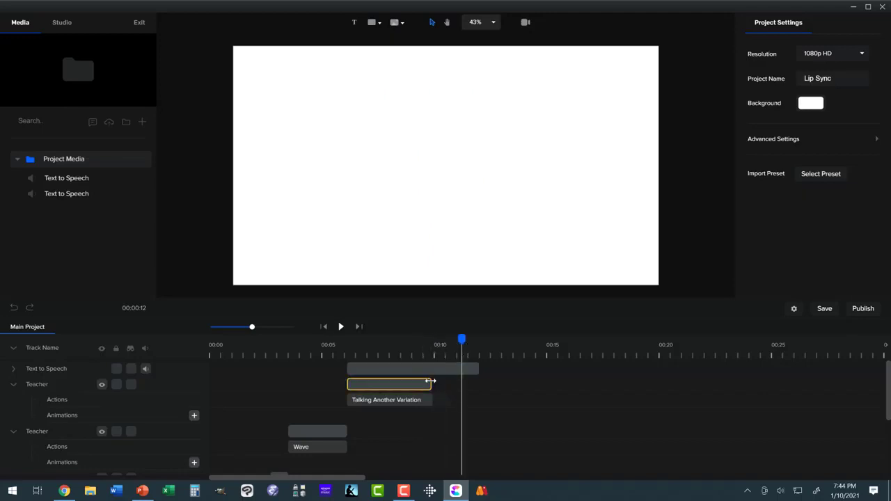
# Snap the Talking Another Variation clip's end to the playhead at the 10-second mark
pyautogui.moveTo(430, 380); pyautogui.dragTo(451, 381)
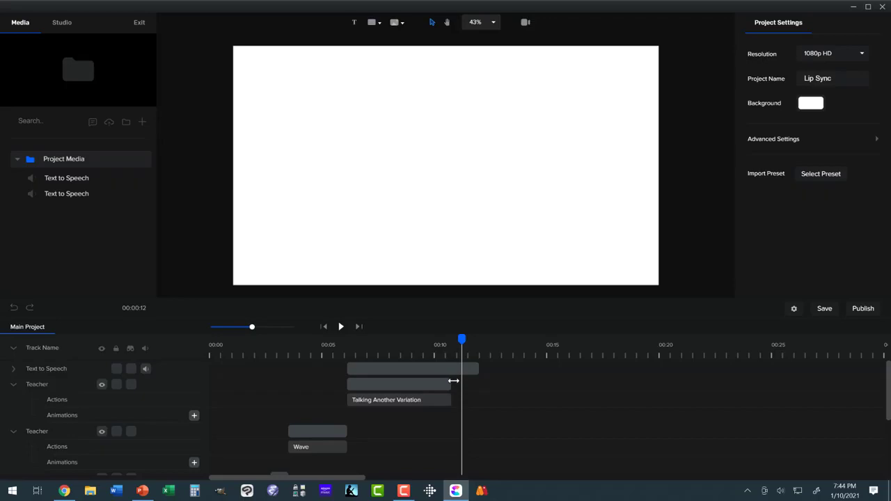
pyautogui.moveTo(460, 339); pyautogui.dragTo(442, 345)
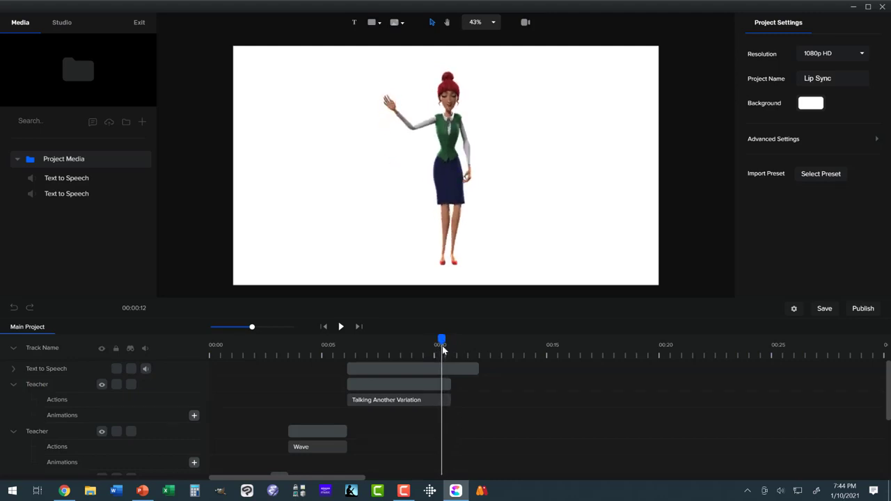
pyautogui.click(446, 385)
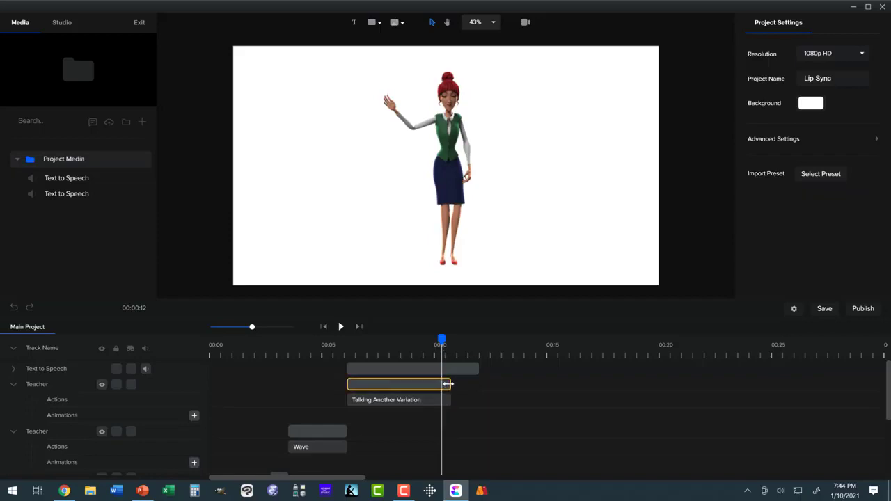
pyautogui.moveTo(447, 383); pyautogui.dragTo(441, 383)
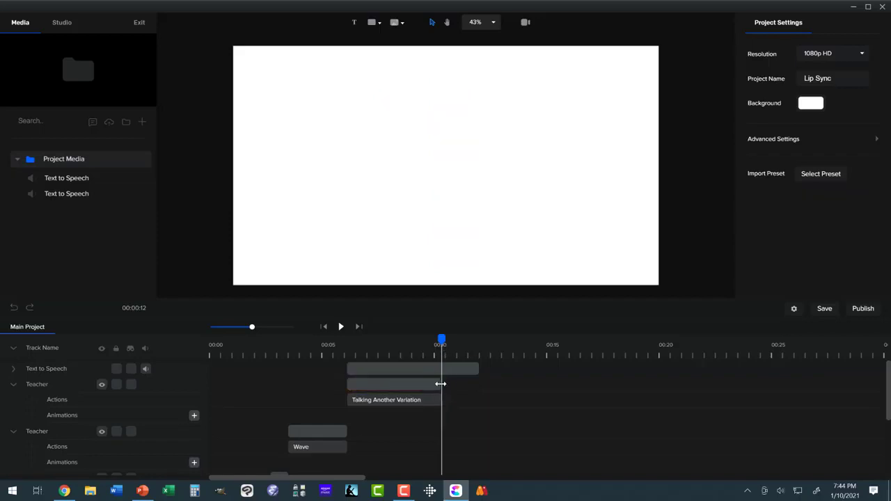
# Duplicate the trimmed talking action and place the copy right after the original
pyautogui.click(428, 384)
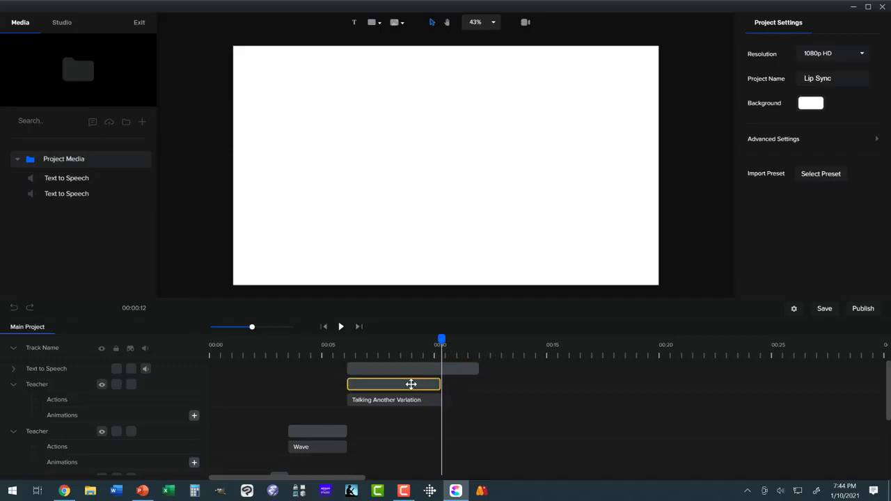
pyautogui.rightClick(412, 386)
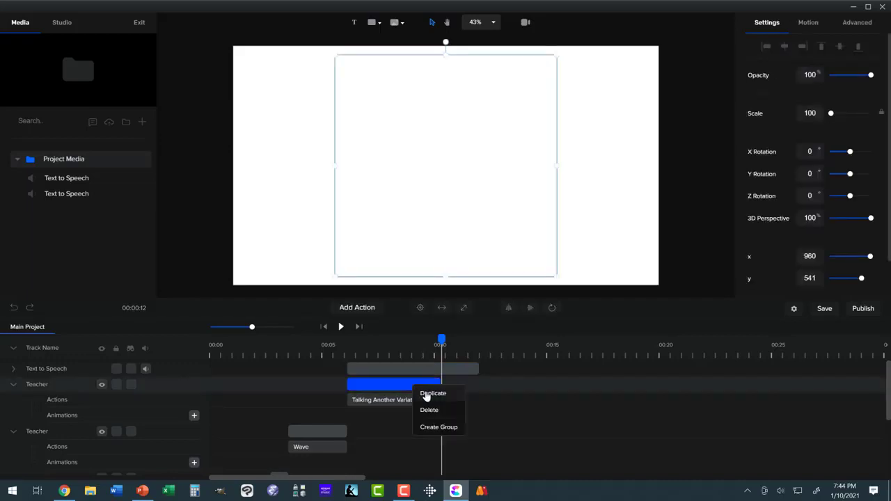
pyautogui.click(424, 393)
pyautogui.moveTo(400, 385); pyautogui.dragTo(485, 387)
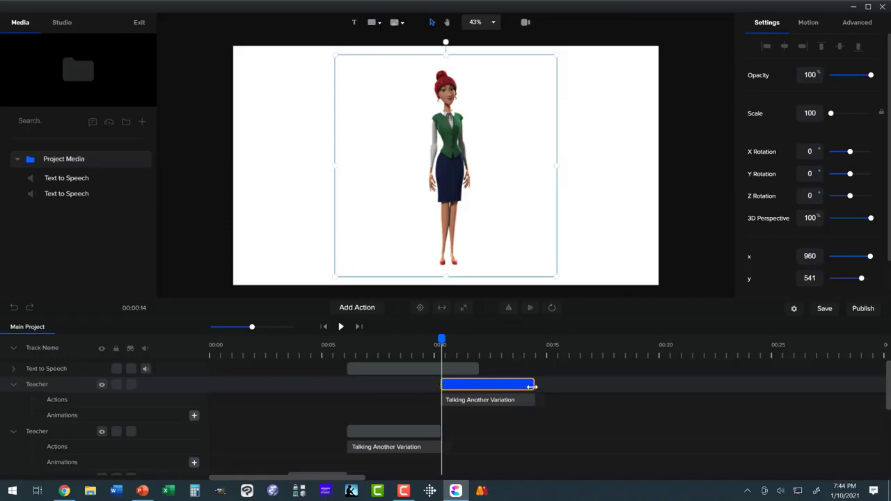
# Adjust the copy's edges so it starts just past 00:10 and ends near 15 seconds
pyautogui.moveTo(537, 384); pyautogui.dragTo(544, 385)
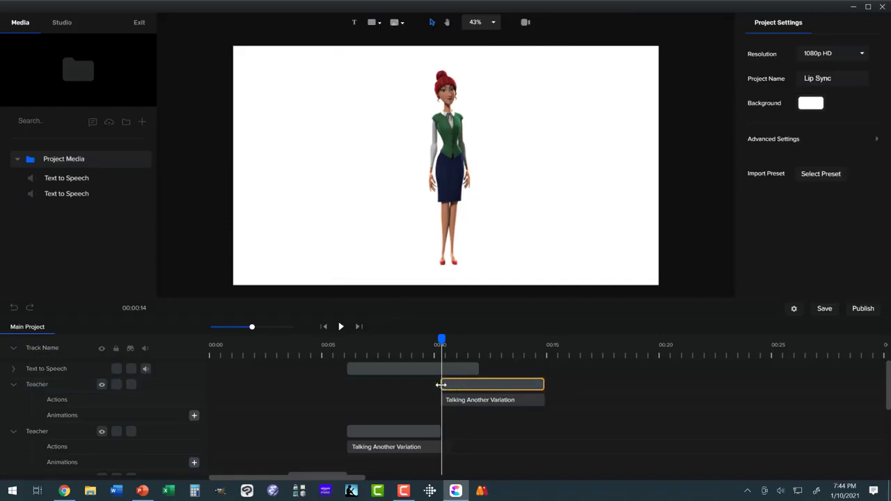
pyautogui.moveTo(442, 384)
pyautogui.mouseDown()
pyautogui.moveTo(450, 384)
pyautogui.moveTo(441, 385)
pyautogui.mouseUp()
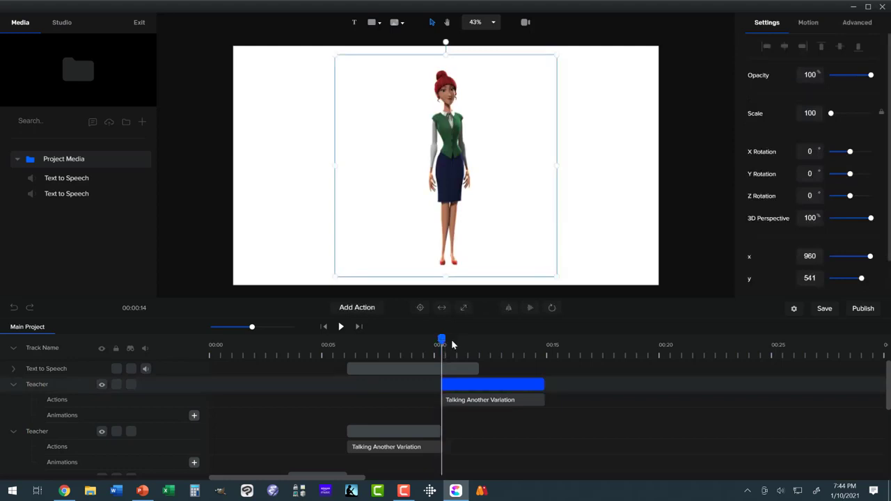
pyautogui.click(453, 342)
pyautogui.moveTo(452, 340); pyautogui.dragTo(447, 342)
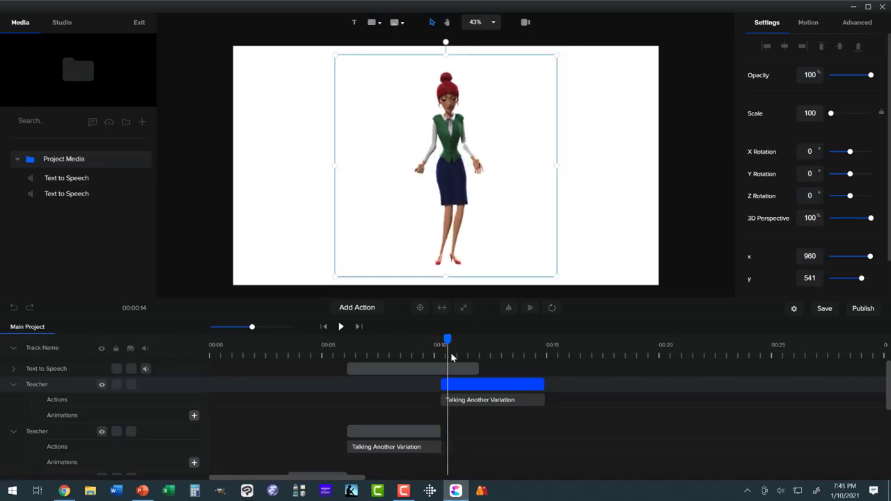
pyautogui.moveTo(446, 382); pyautogui.dragTo(449, 379)
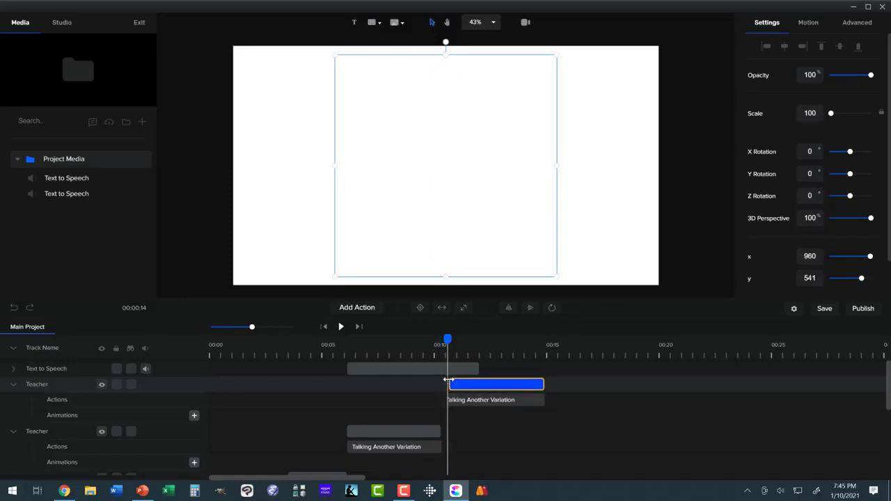
pyautogui.click(438, 380)
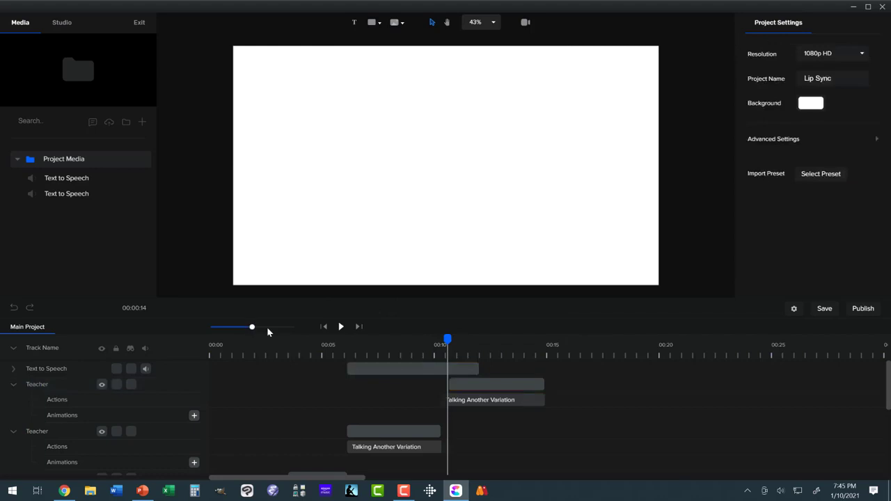
# With the timeline zoomed in, extend the copy's start to the playhead and cut its end to about 00:12
pyautogui.moveTo(268, 326); pyautogui.dragTo(270, 326)
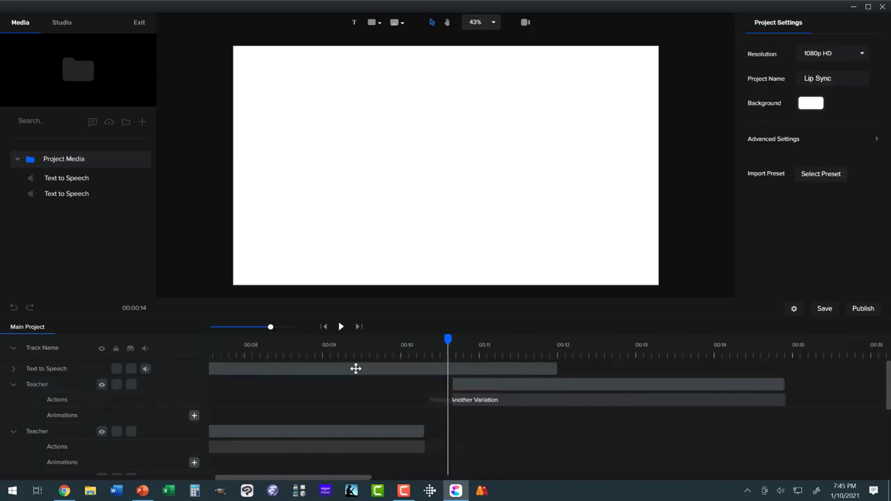
pyautogui.moveTo(452, 382); pyautogui.dragTo(448, 382)
pyautogui.click(447, 382)
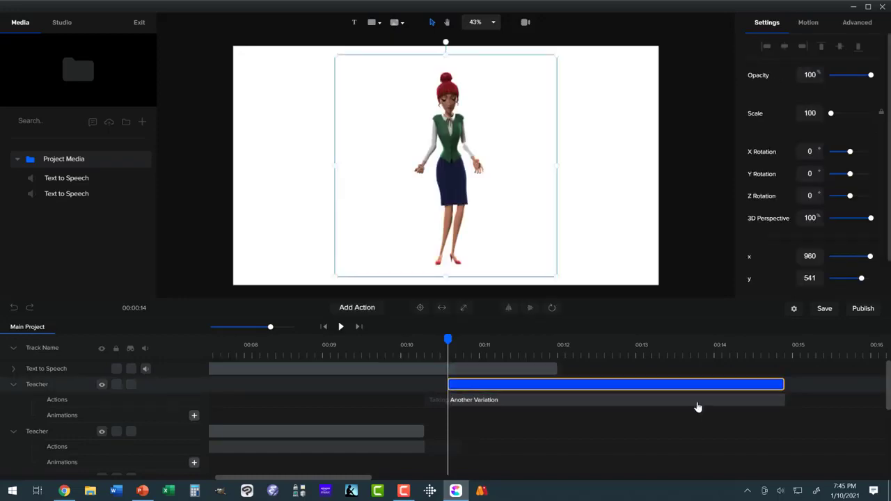
pyautogui.moveTo(783, 385); pyautogui.dragTo(553, 383)
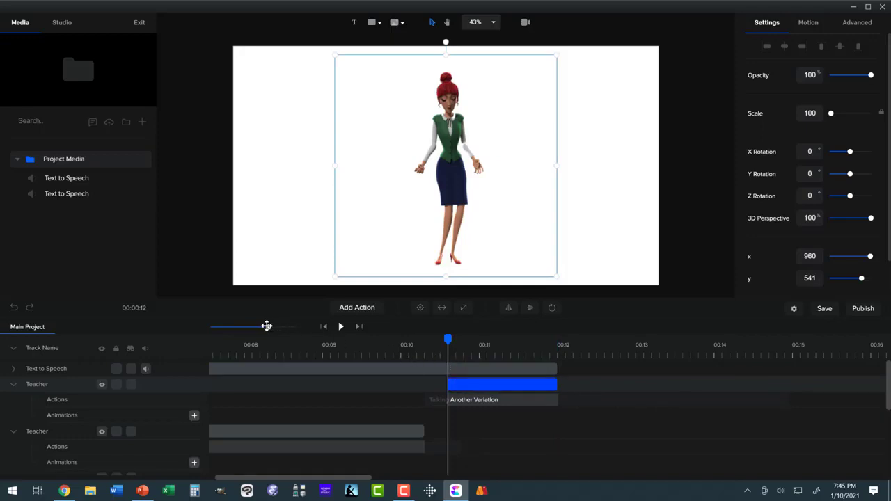
pyautogui.moveTo(269, 327); pyautogui.dragTo(262, 326)
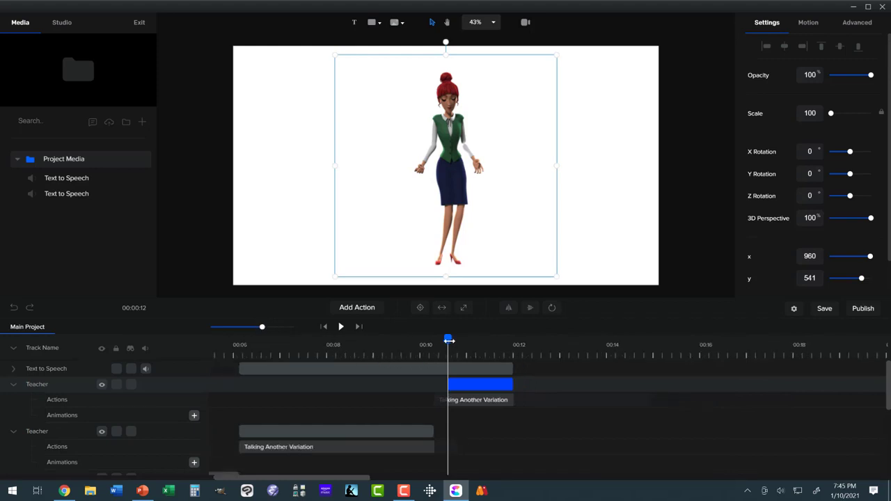
# Play the animation back from 00:06 to review the speech and talking timing
pyautogui.moveTo(449, 341); pyautogui.dragTo(231, 358)
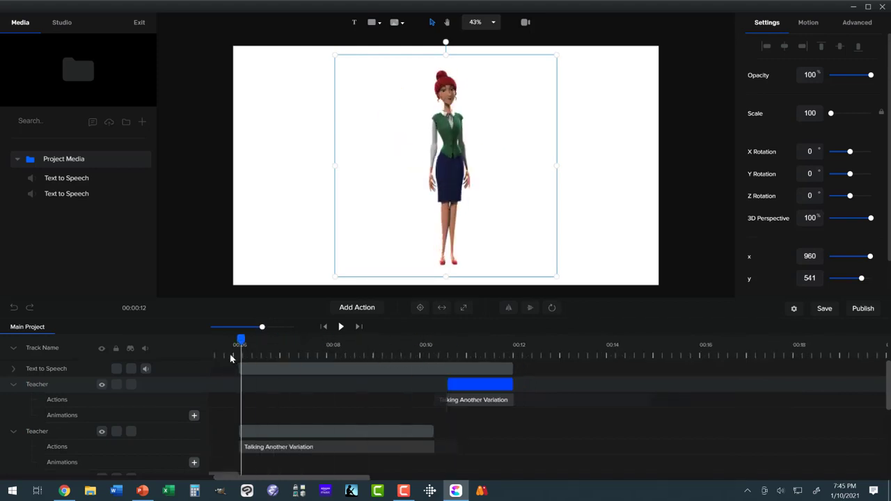
pyautogui.scroll(-3, 275, 391)
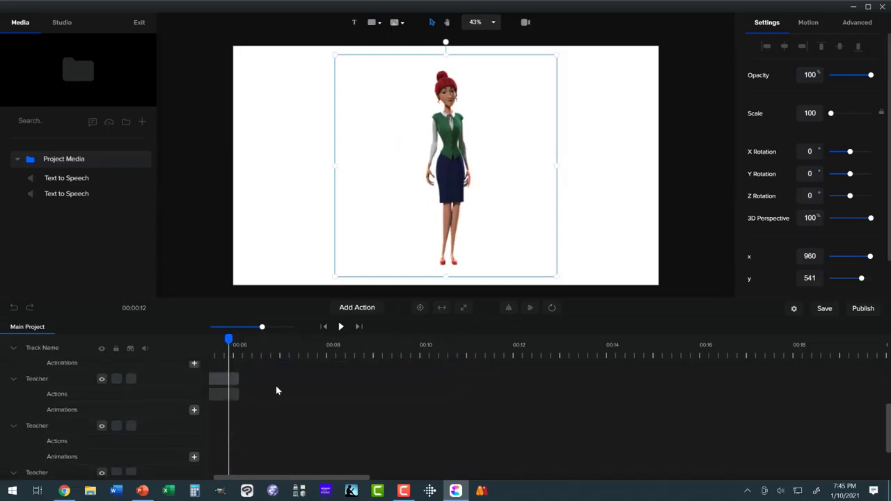
pyautogui.click(244, 382)
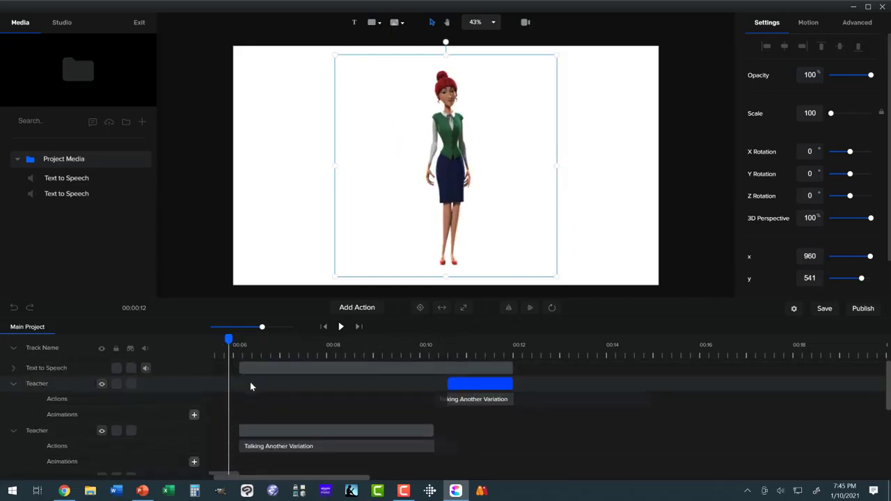
pyautogui.click(341, 327)
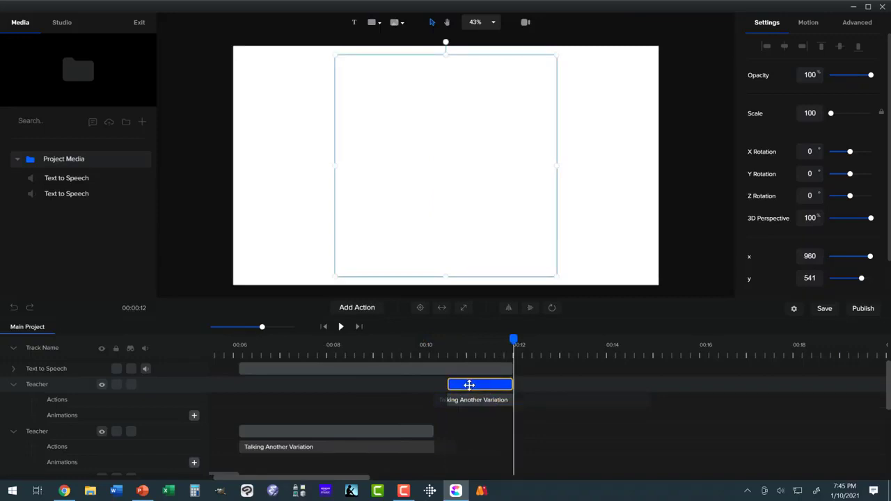
# Snap the copied action to the first action's end and extend it to about 00:12
pyautogui.moveTo(469, 385); pyautogui.dragTo(459, 386)
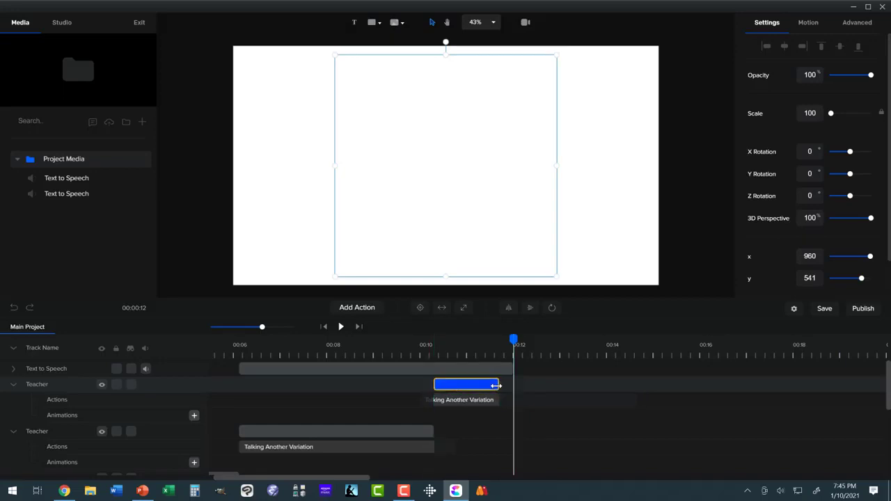
pyautogui.moveTo(495, 385); pyautogui.dragTo(508, 387)
pyautogui.click(487, 379)
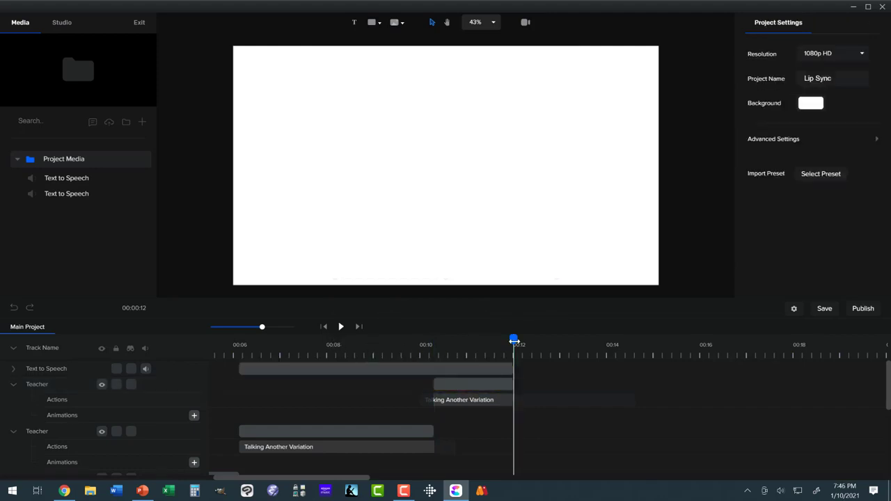
pyautogui.moveTo(514, 341); pyautogui.dragTo(229, 345)
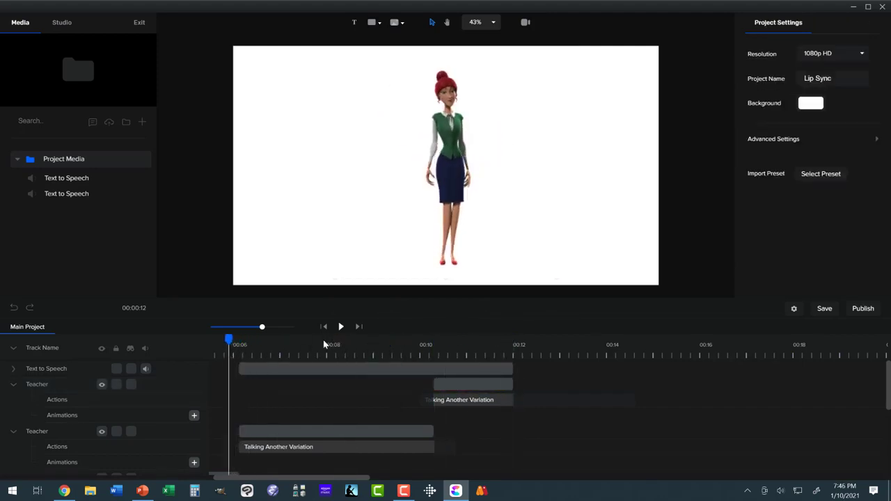
pyautogui.click(340, 326)
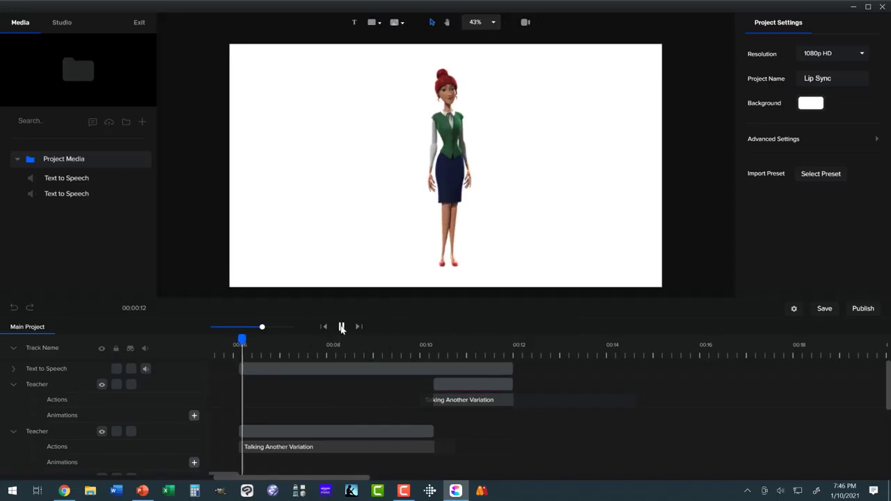
pyautogui.click(441, 400)
pyautogui.click(427, 388)
pyautogui.click(430, 398)
pyautogui.click(430, 397)
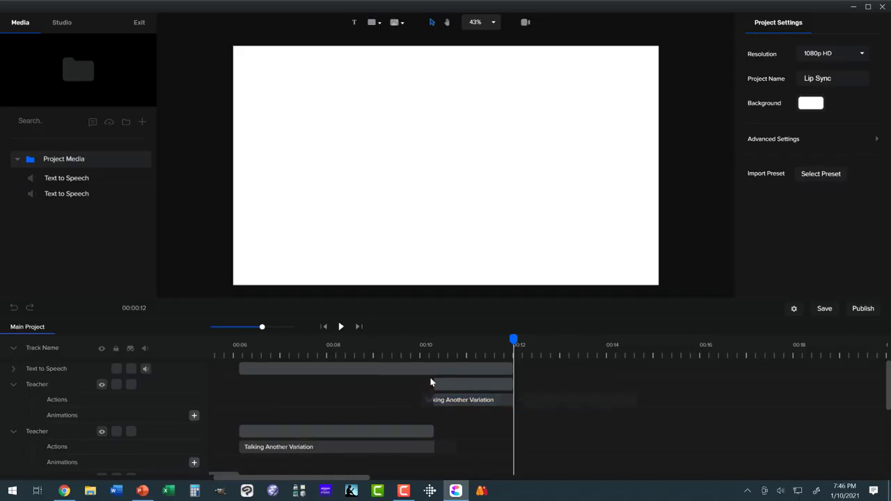